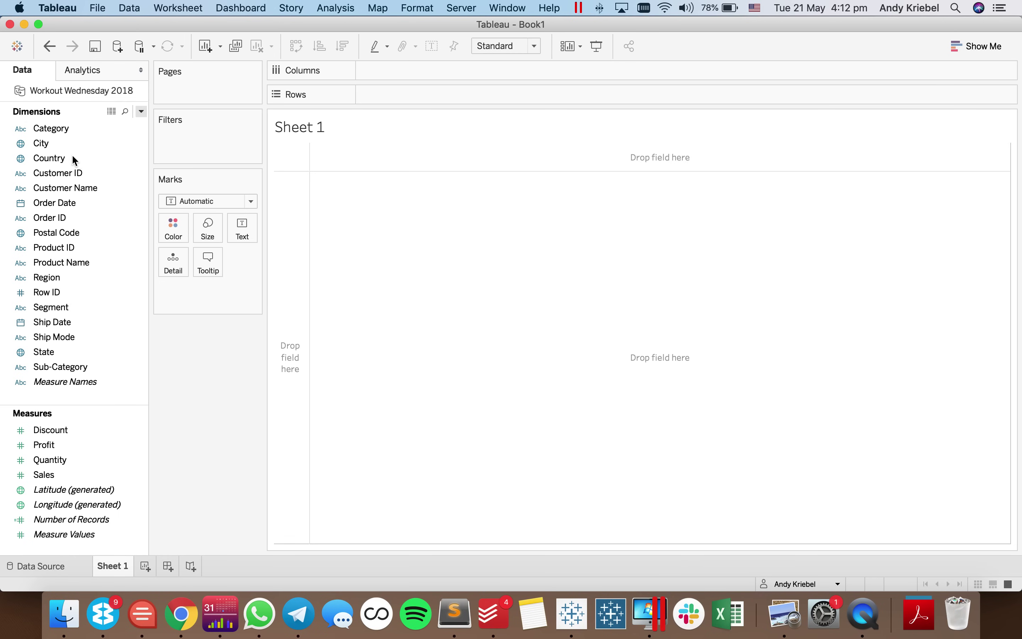
Step: Drop Sub-Category onto Category and name the new hierarchy 'Product Hierarchy'
left_click_drag(64, 366, 64, 134)
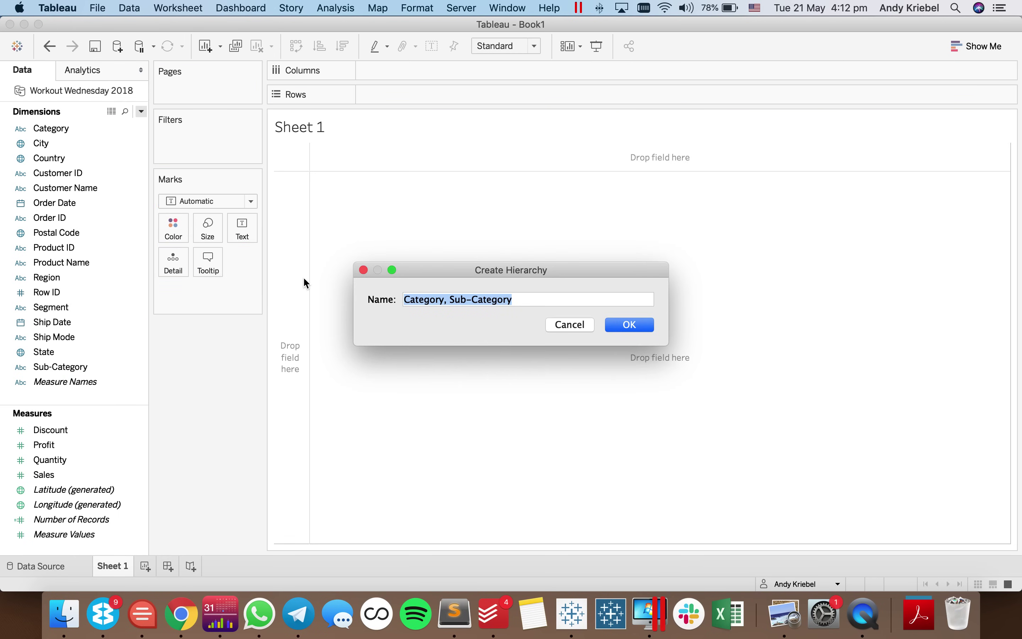
type("Produ")
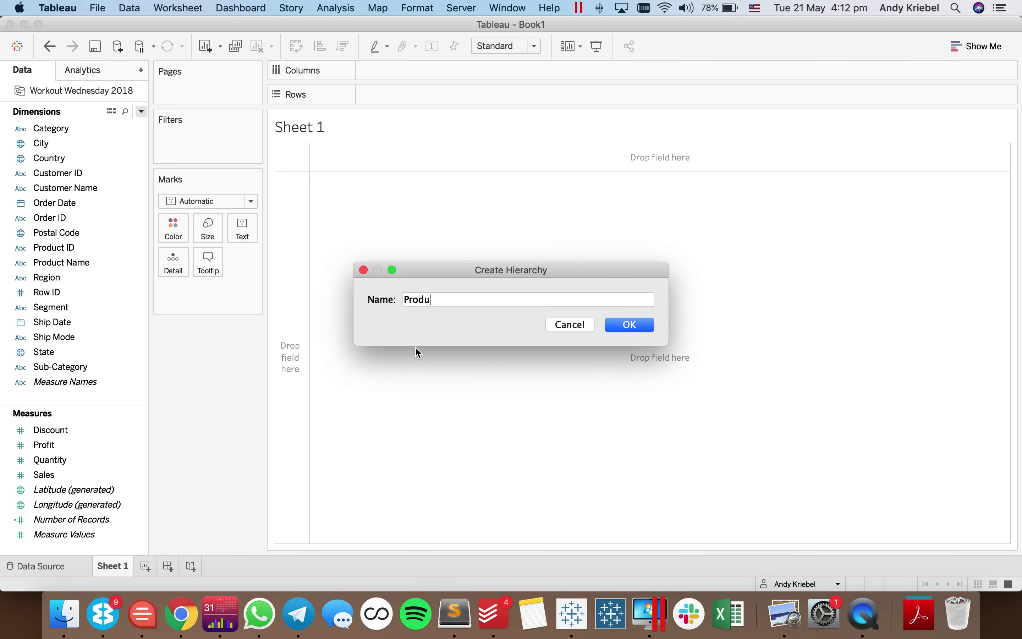
type("ct Hierarchy")
key("Return")
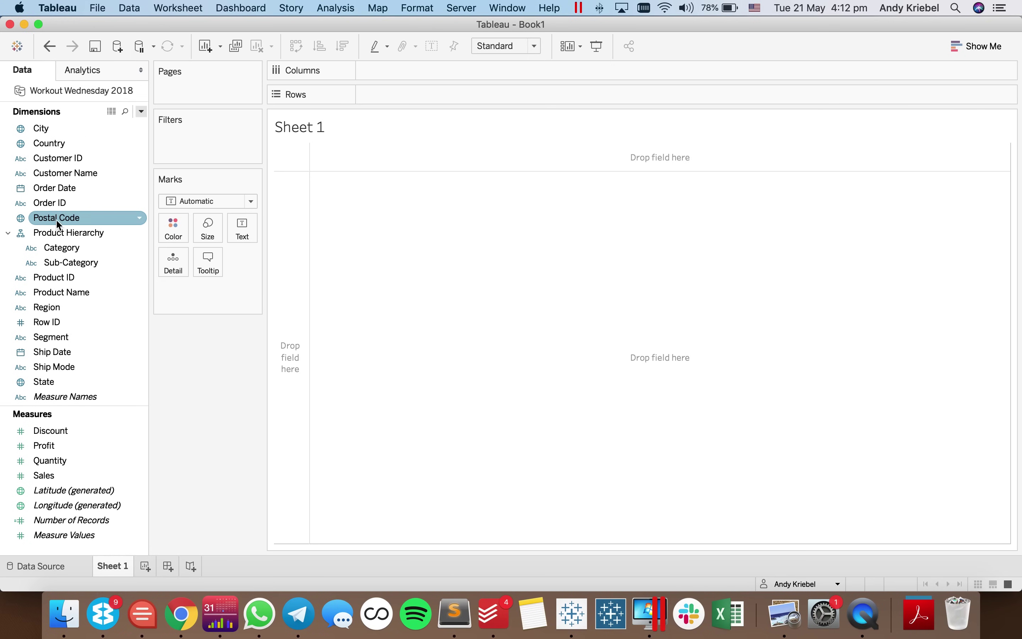
Step: Put Category on Rows and show its names as row headers
left_click_drag(58, 247, 284, 199)
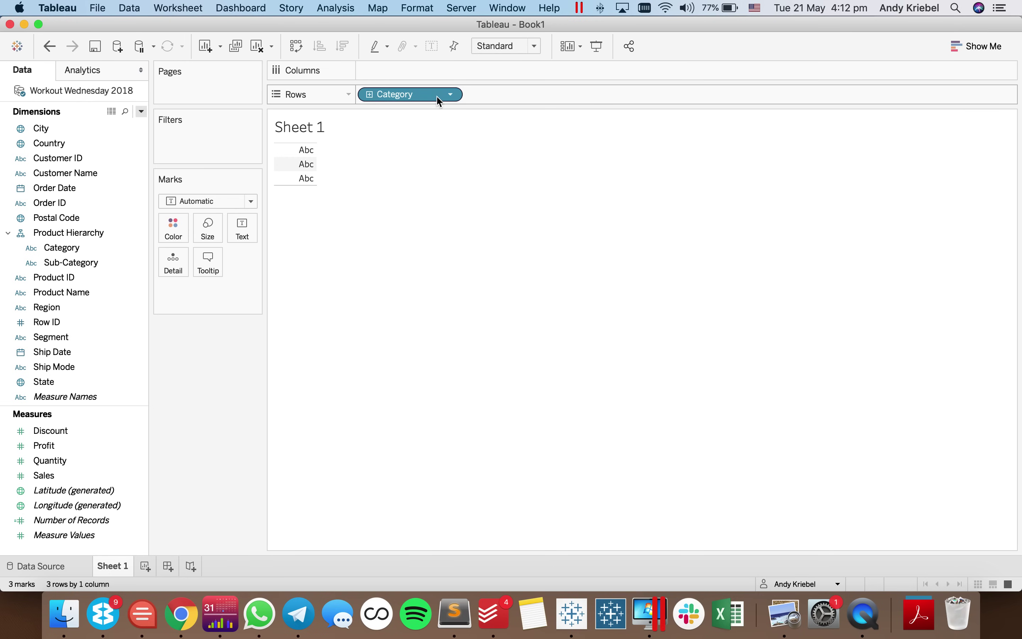
left_click(451, 96)
left_click(435, 194)
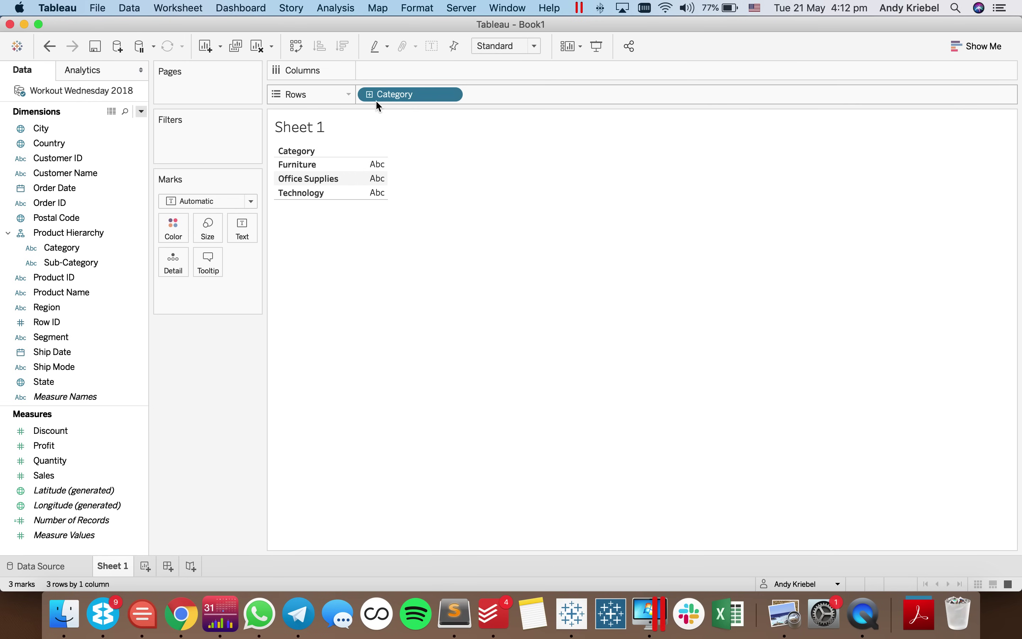
Step: Drill Category down to its 17 Sub-Category rows, toggling the drill-down a few times
left_click(371, 96)
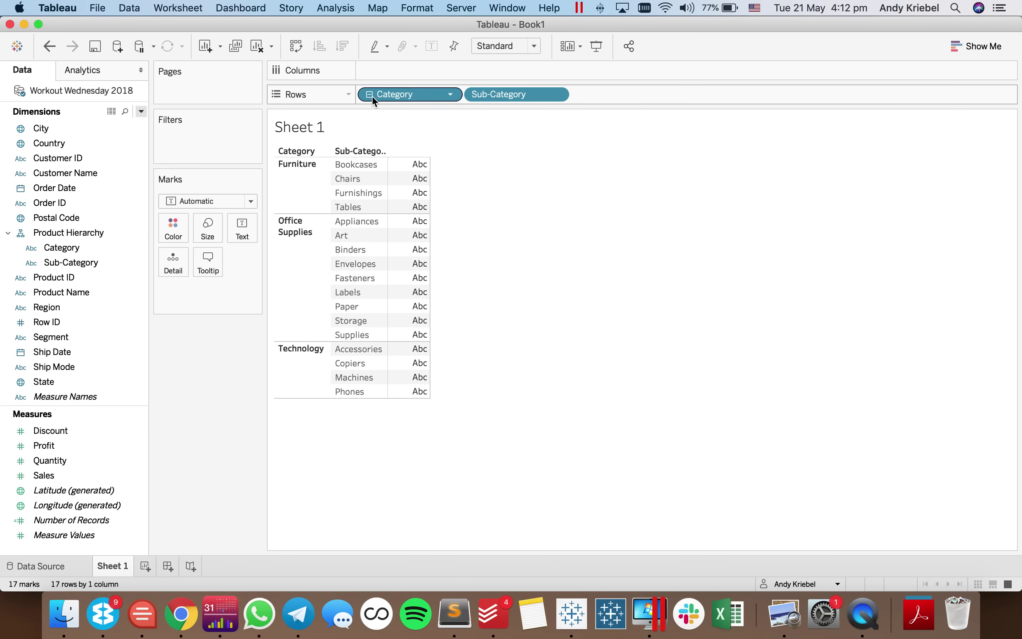
left_click(371, 96)
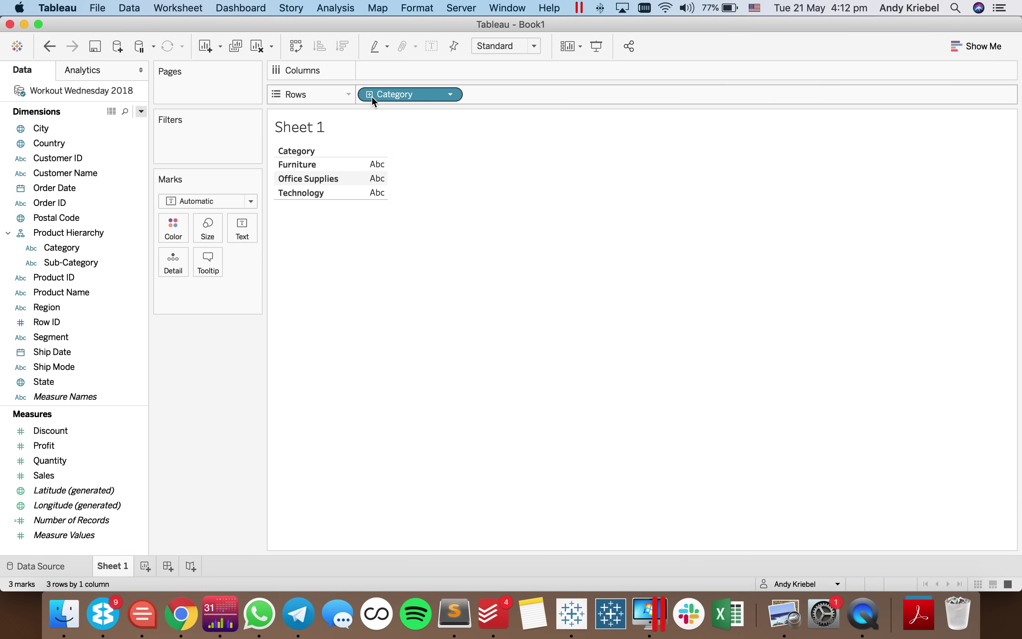
left_click(372, 96)
left_click(371, 96)
left_click(371, 96)
left_click(372, 96)
left_click(372, 96)
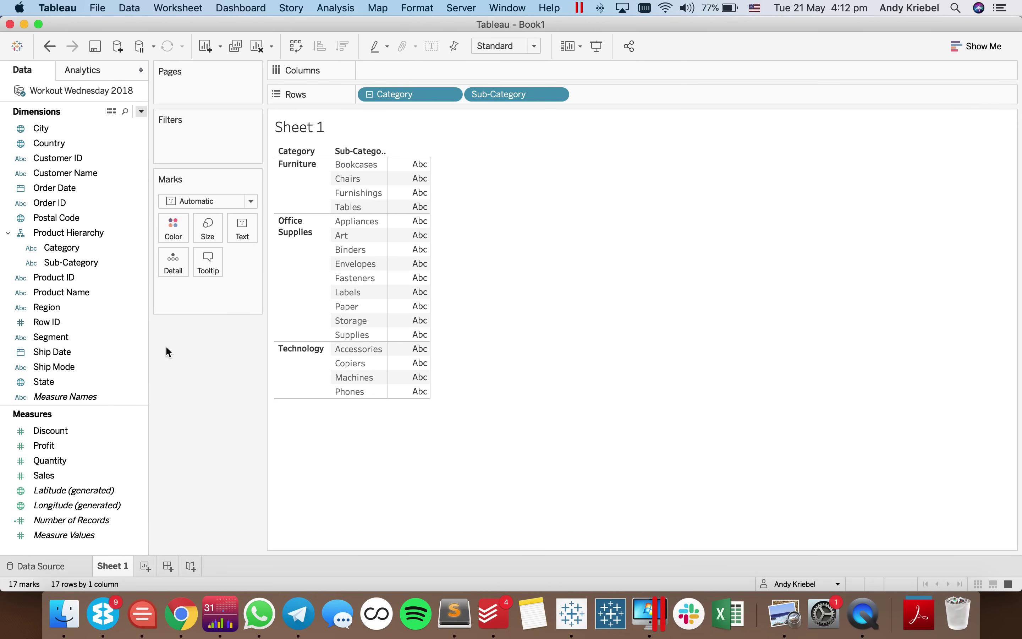
Step: Create a set from Category named 'Category Set'
right_click(78, 254)
mouse_move(162, 361)
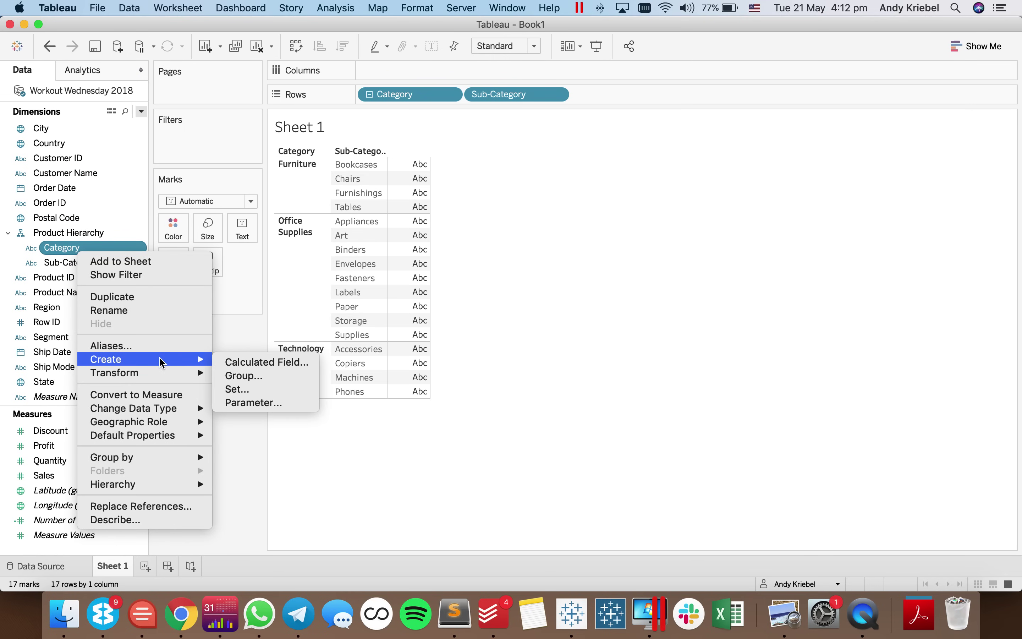
left_click(242, 391)
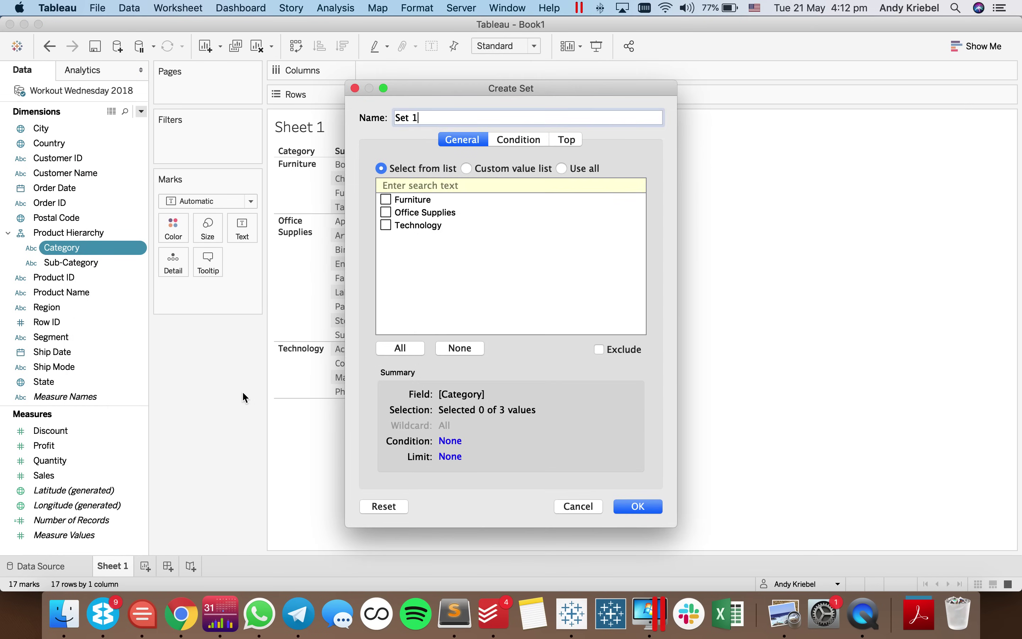
type("Category Set")
left_click(639, 508)
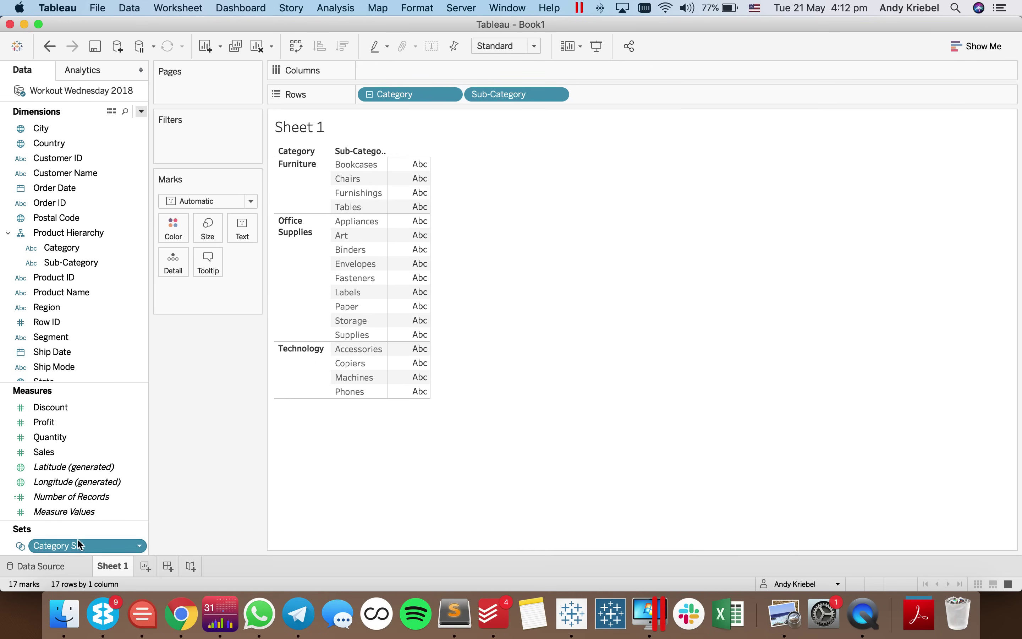
Step: Add Category Set's In/Out column to Rows and remove Sub-Category from Rows
left_click_drag(80, 545, 584, 92)
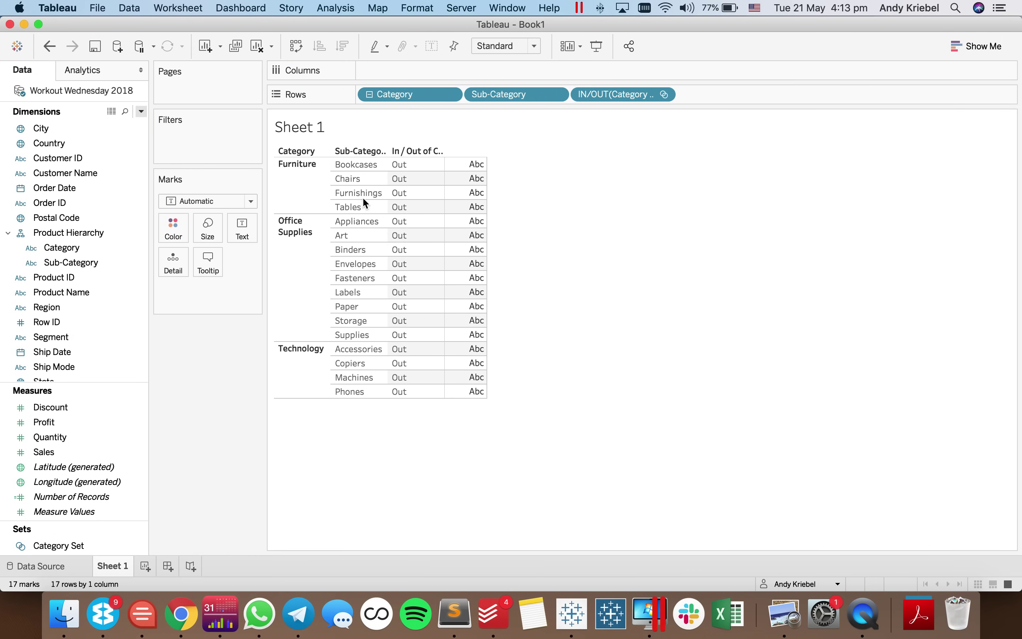
left_click_drag(606, 96, 198, 388)
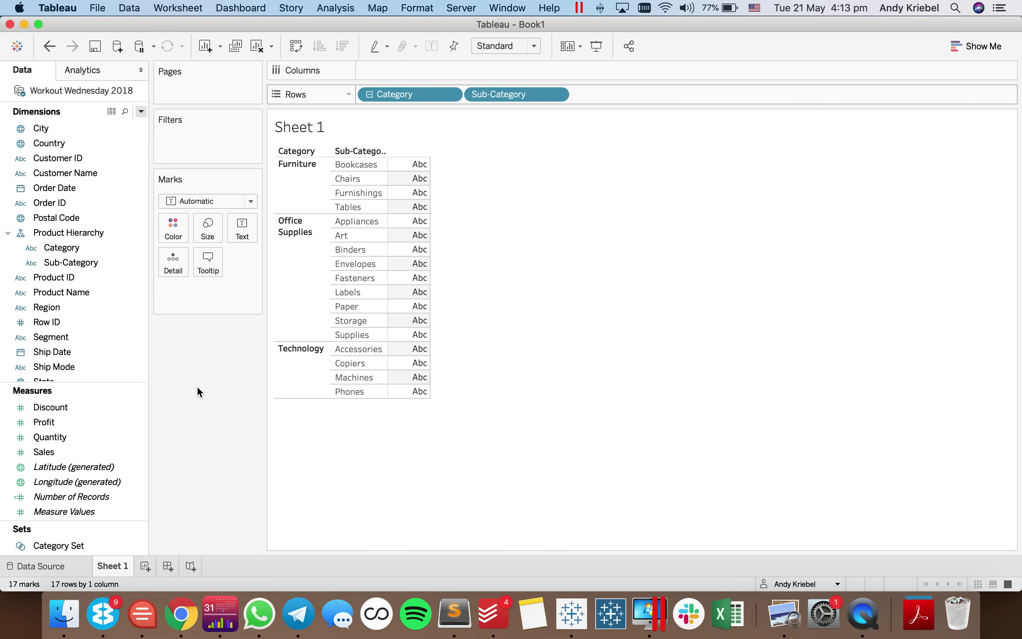
left_click(49, 46)
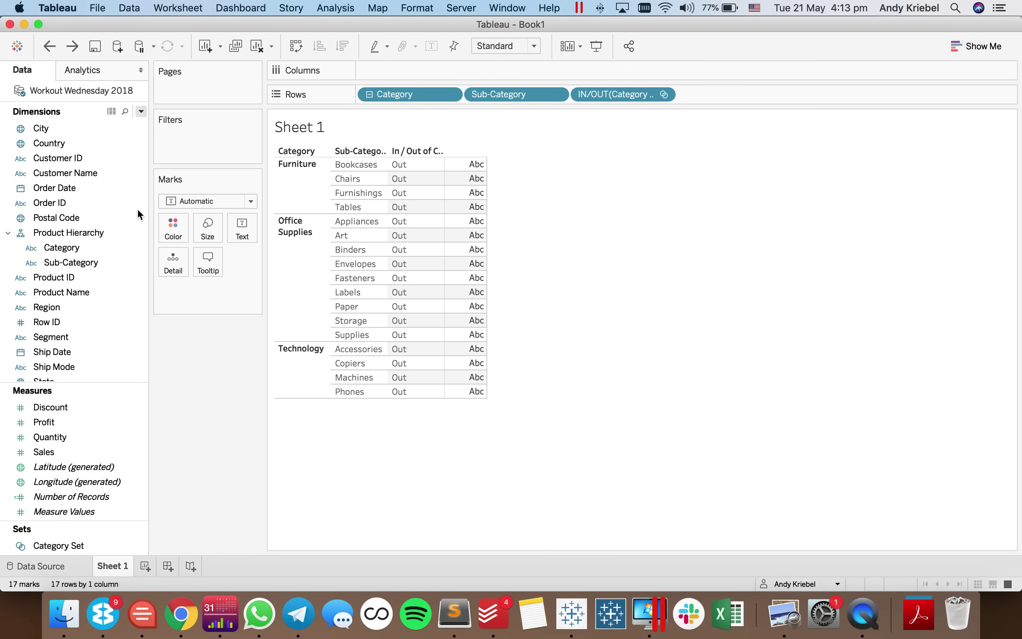
left_click_drag(516, 93, 482, 34)
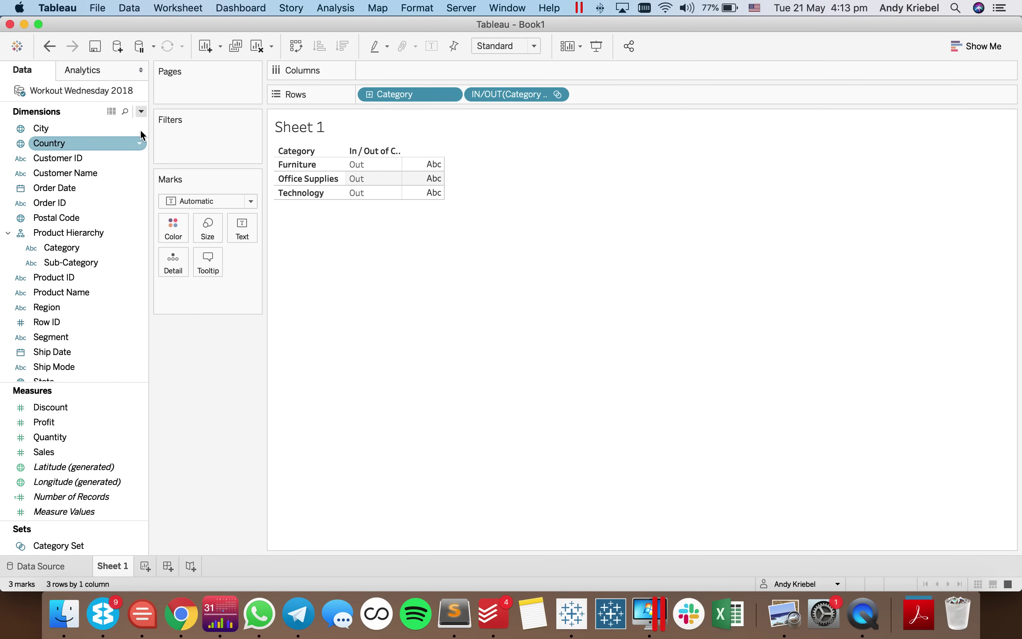
Step: Create 'Subcategories' as IF [Category Set] THEN [Sub-Category] ELSE '' END and add it to Rows
left_click(142, 111)
left_click(125, 125)
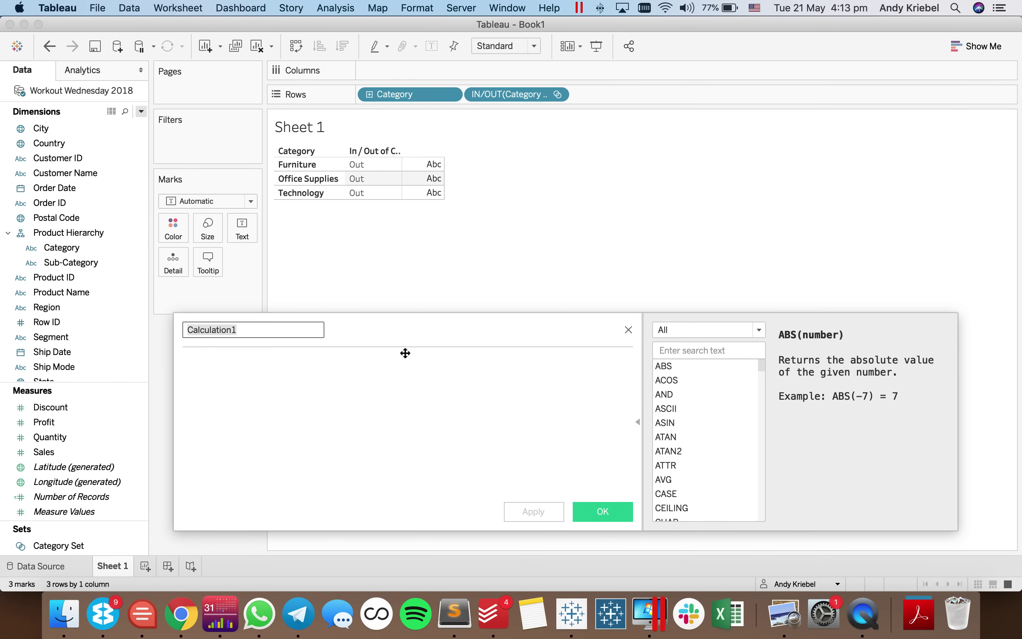
type("Subcatego")
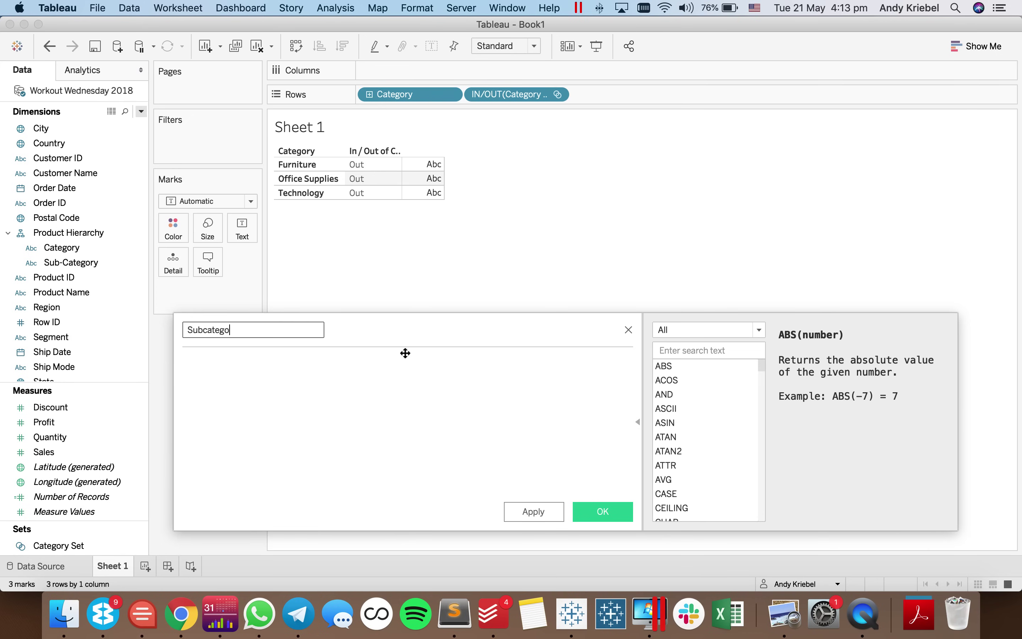
type("ries")
left_click(409, 430)
type("IF")
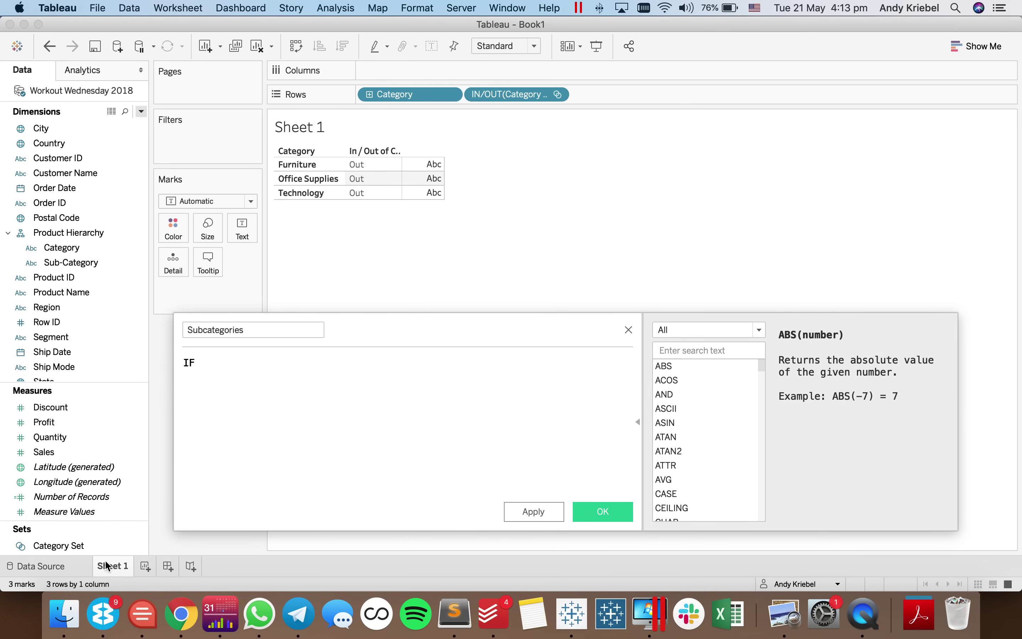
left_click_drag(58, 546, 414, 404)
type("THEN sub")
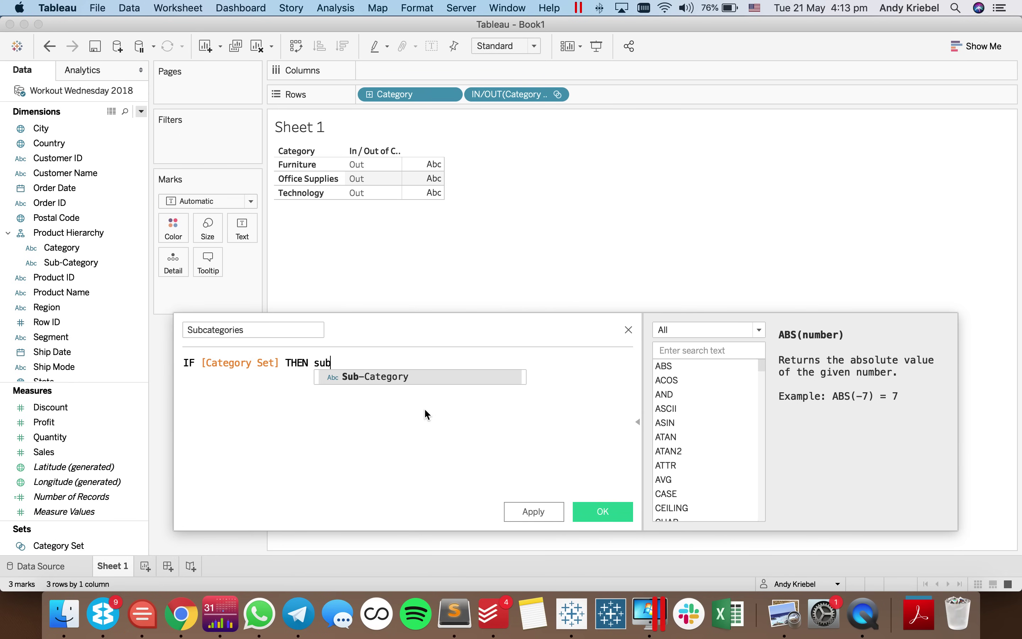
key("Return")
key("Return")
type("ELS")
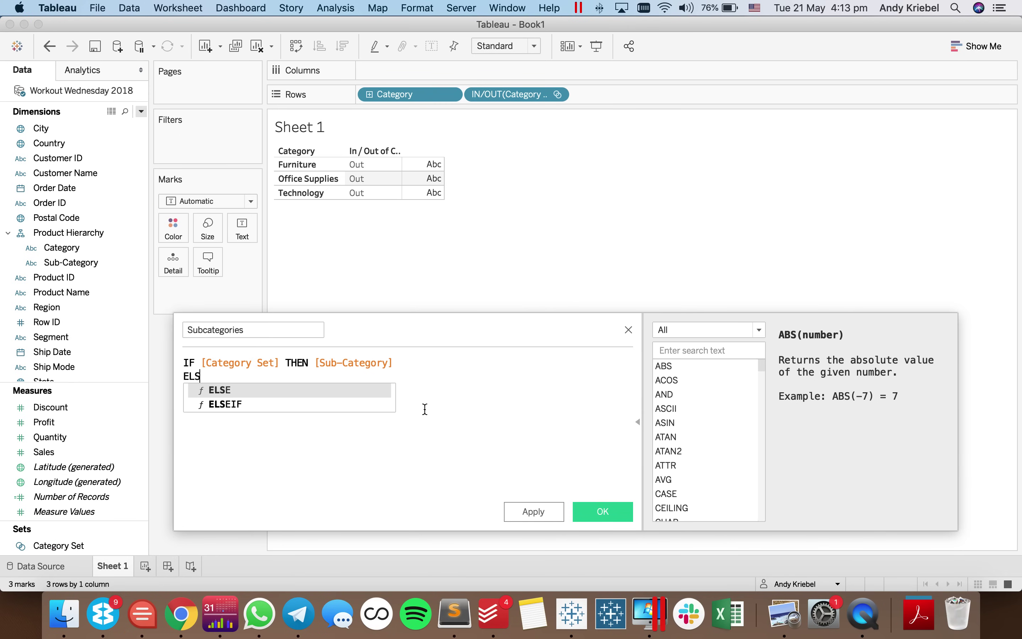
type("E '' ")
type("END")
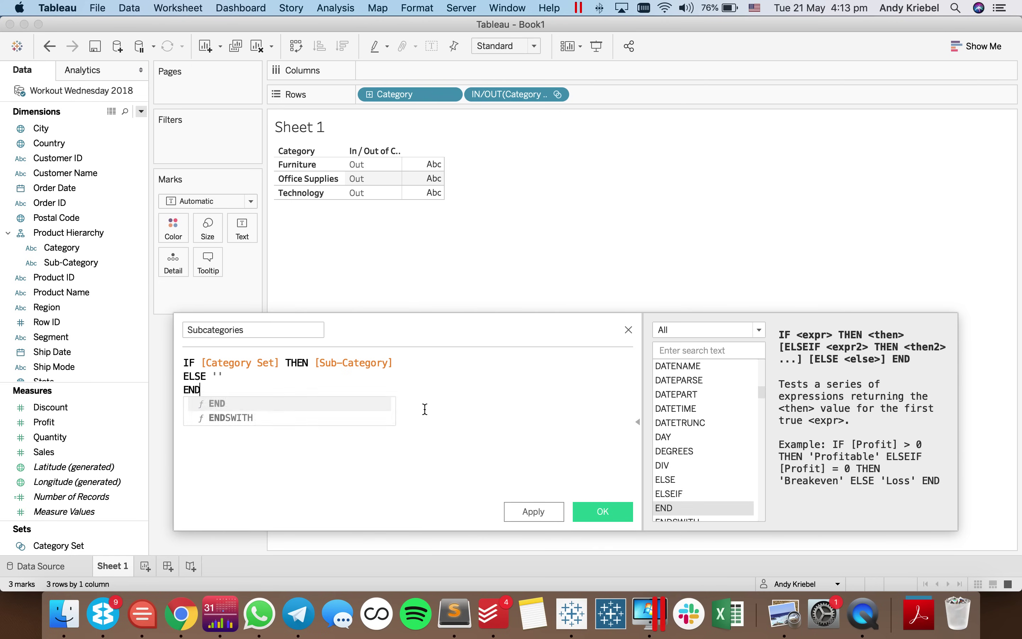
left_click(598, 514)
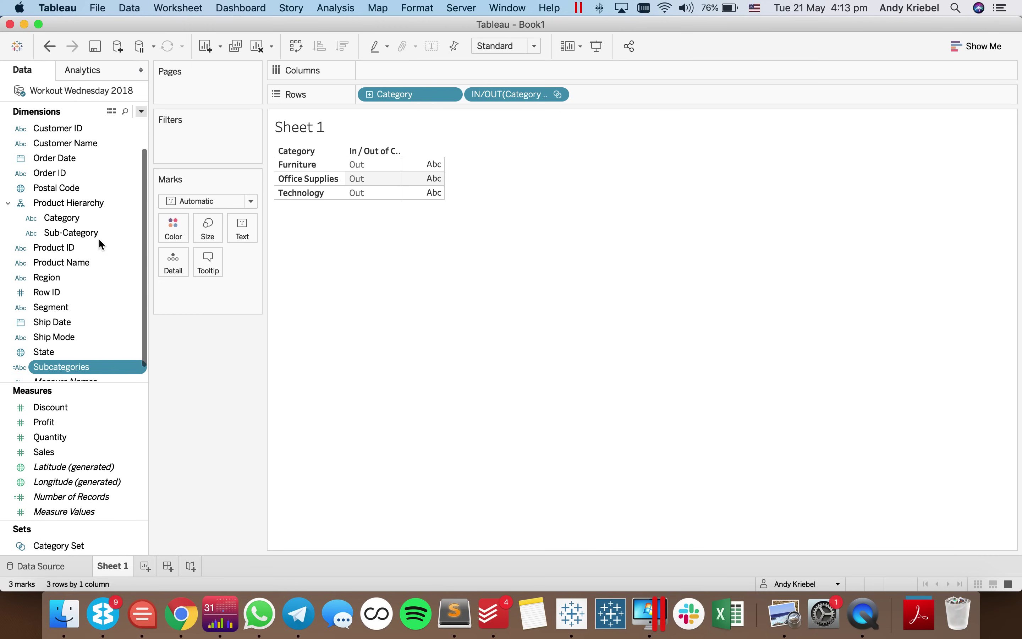
left_click_drag(64, 367, 457, 100)
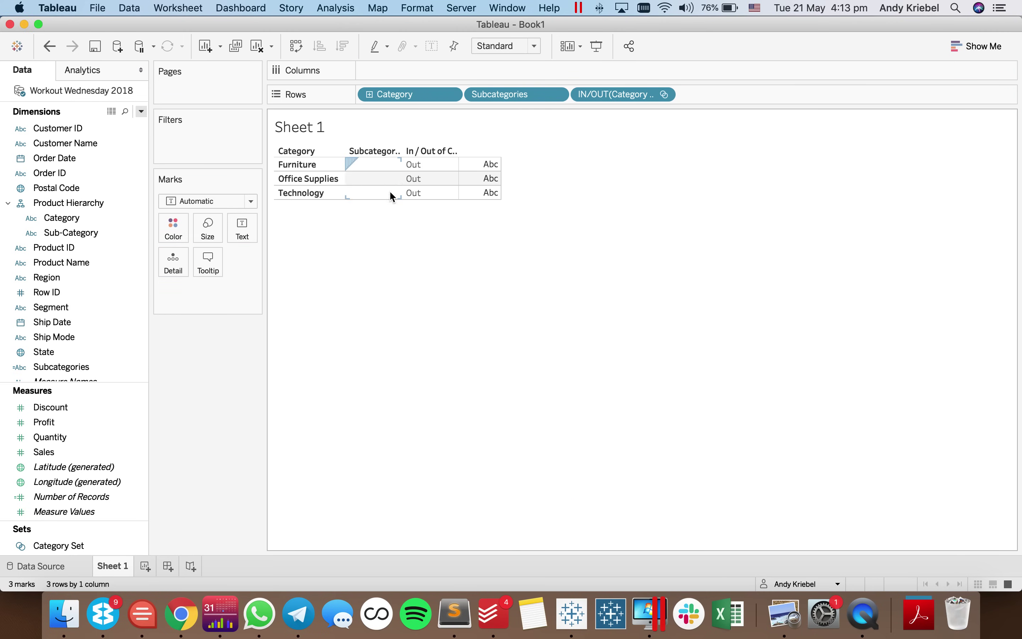
Step: Test selecting and clearing the Furniture row, then open the Worksheet menu
left_click(301, 164)
left_click(303, 165)
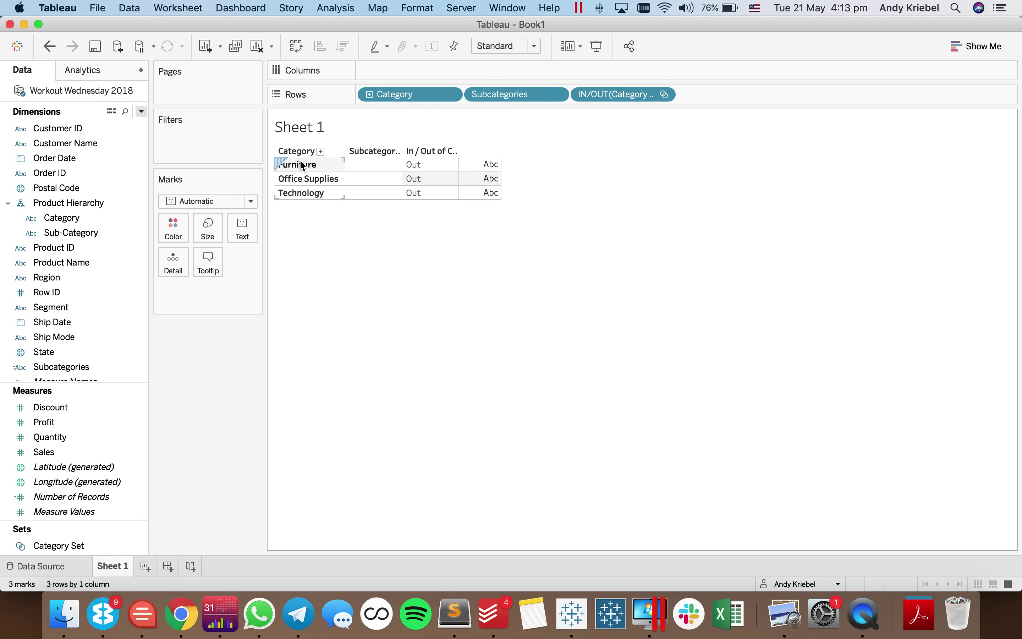
left_click(302, 165)
left_click(303, 165)
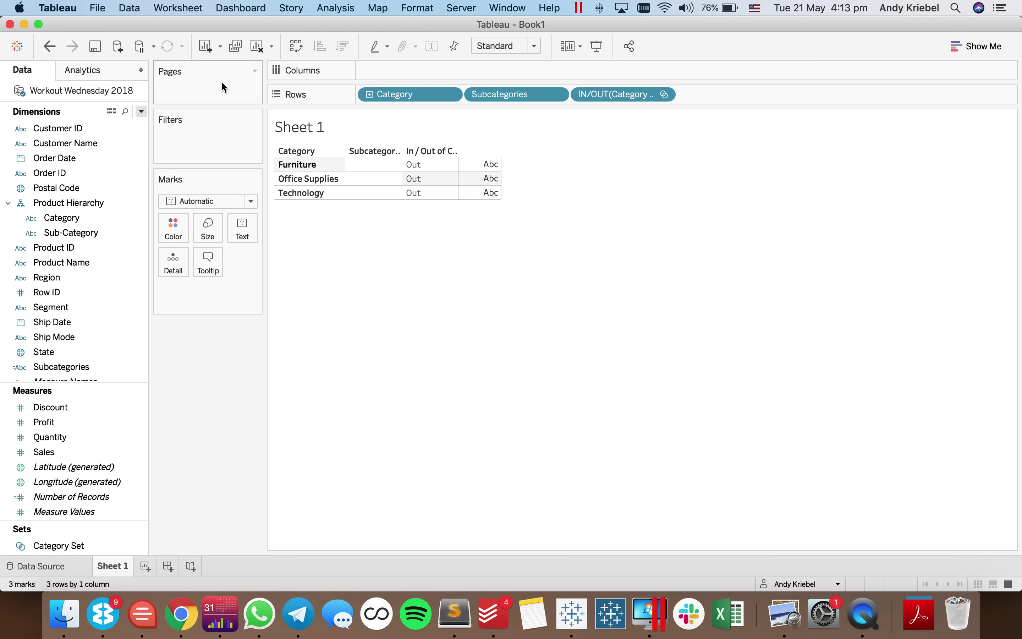
left_click(178, 9)
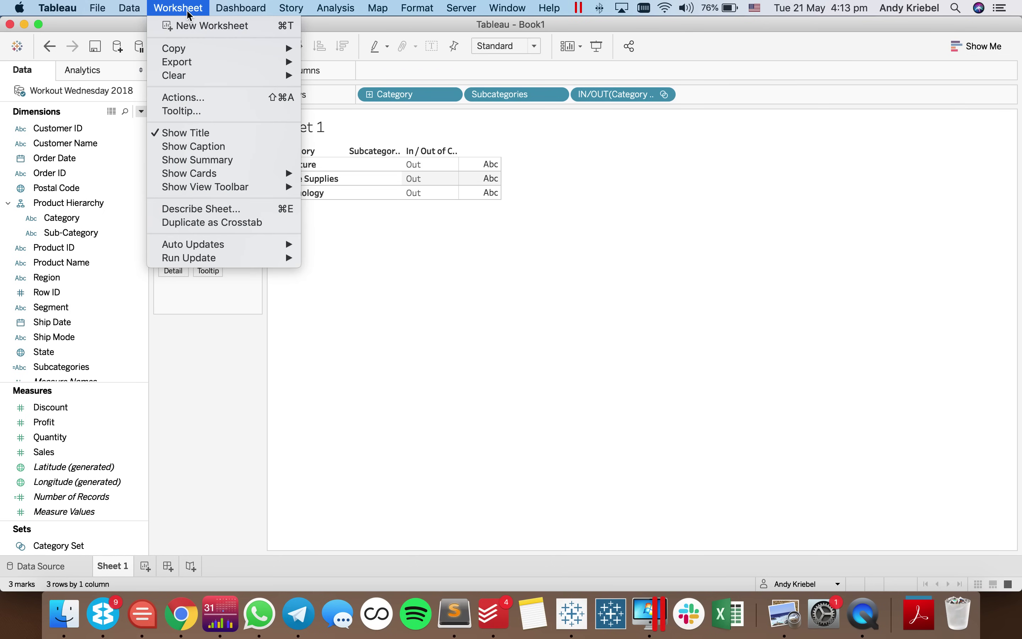
Step: Delete the existing category action from the worksheet's Actions list
left_click(189, 98)
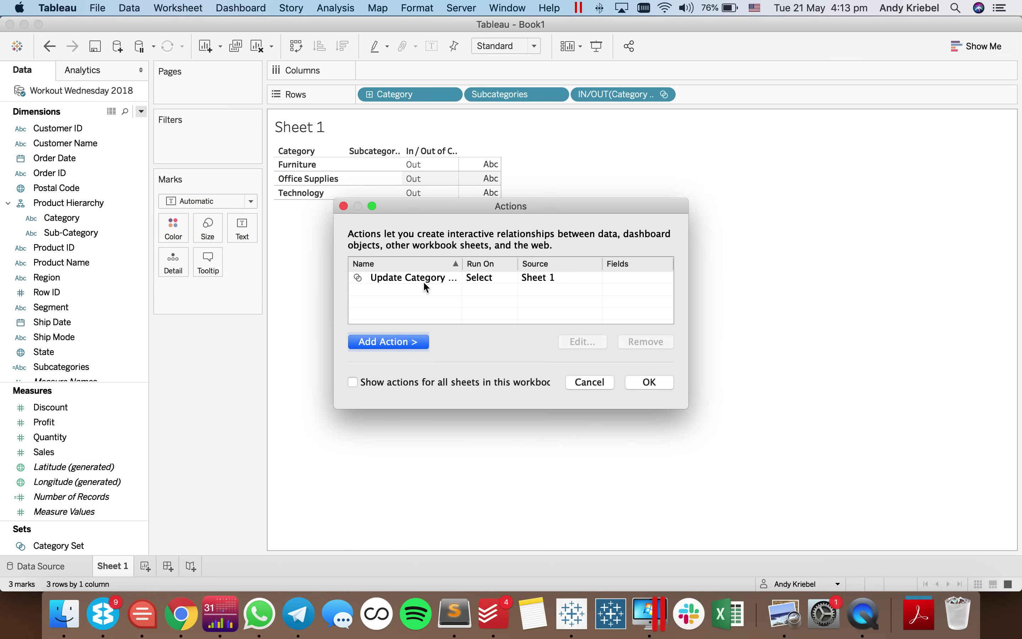
left_click(426, 279)
left_click(638, 342)
Step: Add a Change Set Values action 'Update Category Set' targeting Category Set, removing all values when cleared
left_click(386, 342)
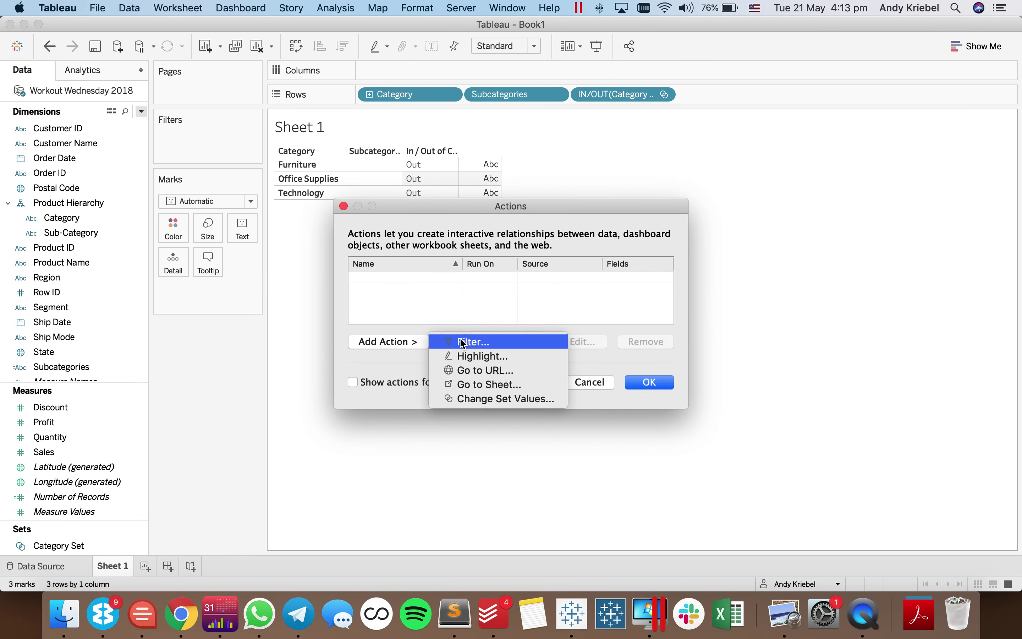
left_click(498, 399)
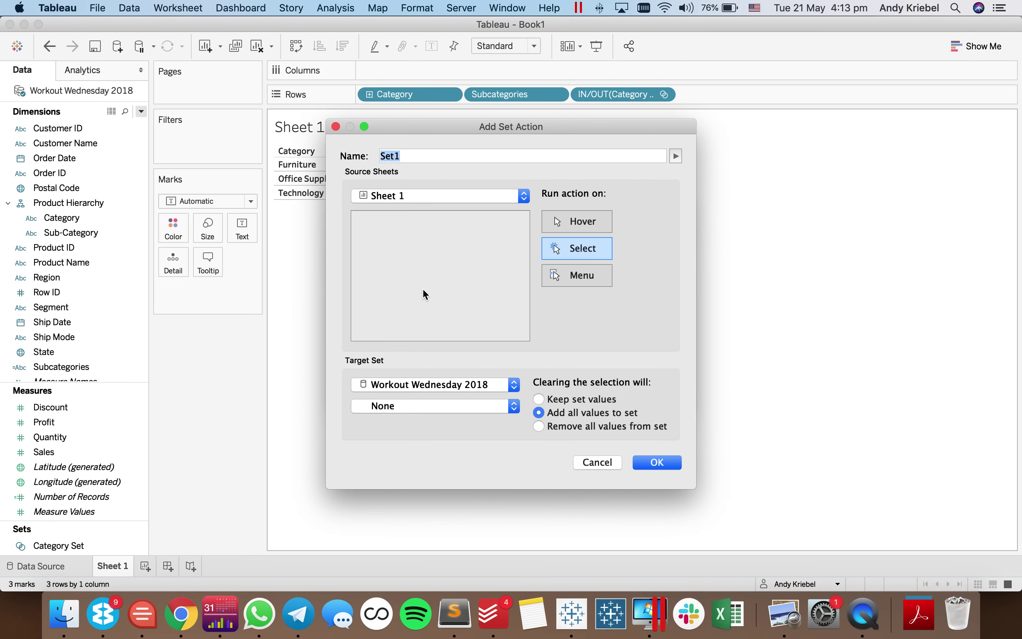
type("Update Category Set")
left_click(419, 407)
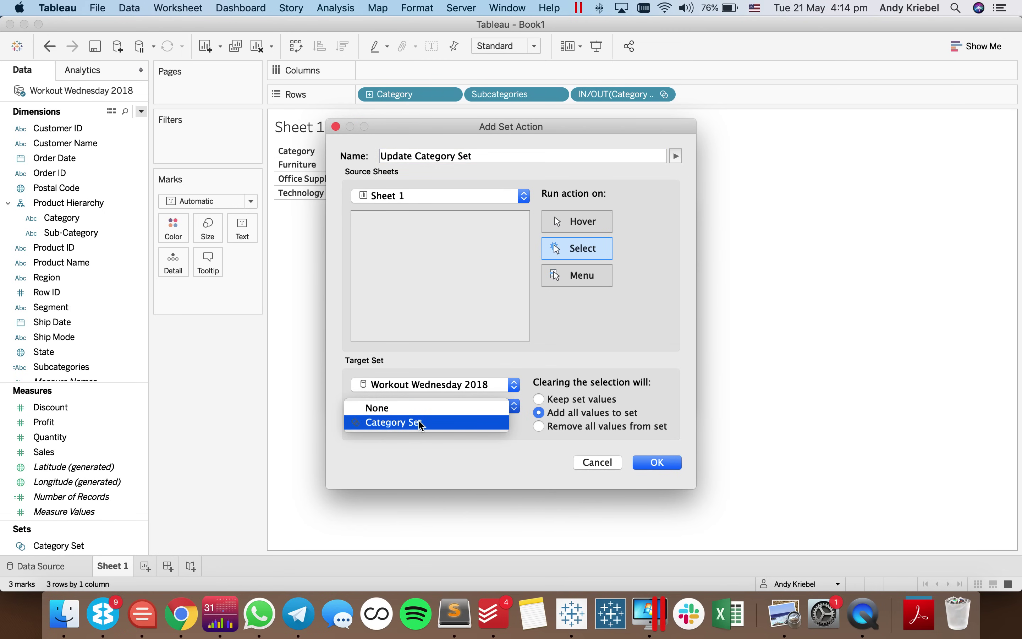
left_click(421, 423)
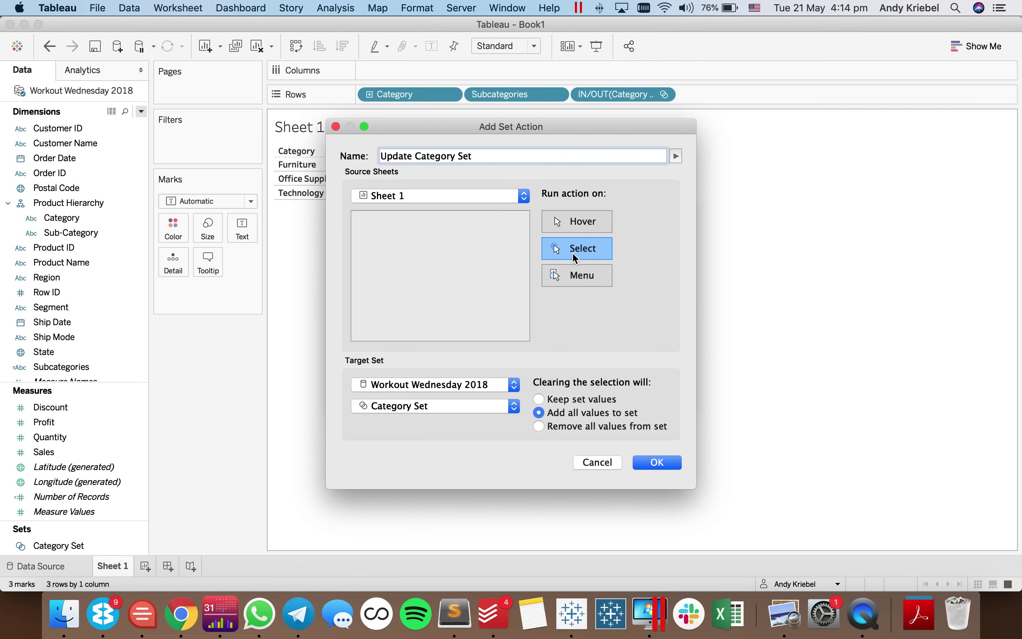
left_click(540, 426)
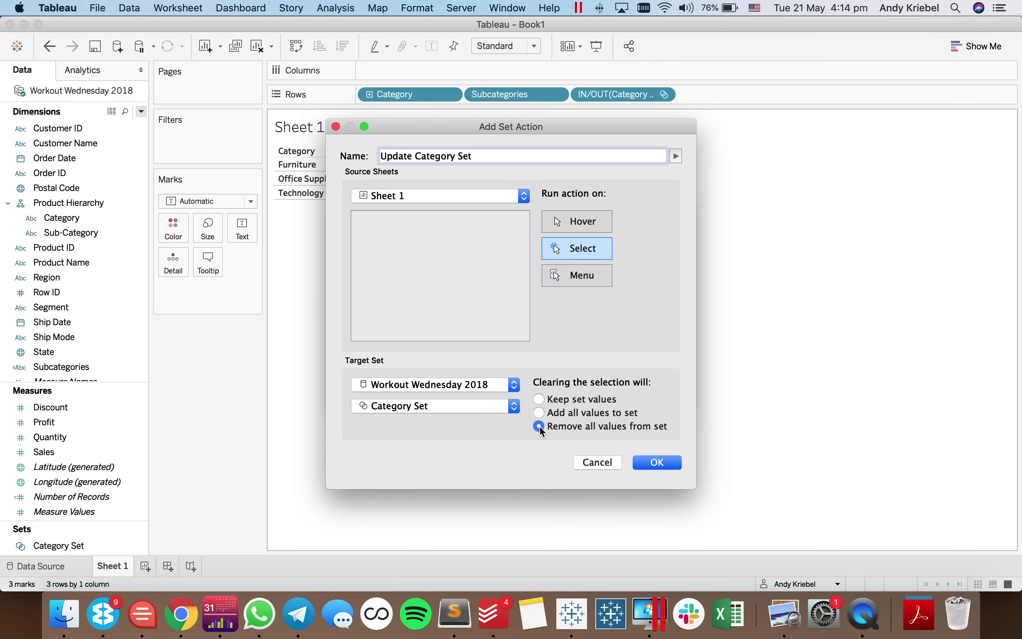
Step: Save the set action and test it by expanding Furniture
left_click(659, 464)
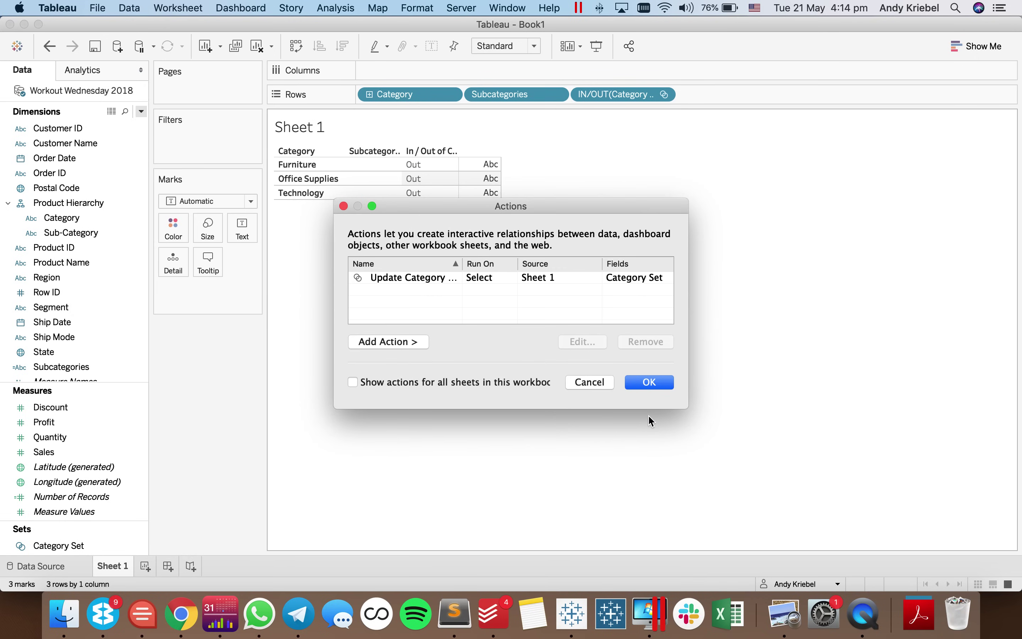
left_click(652, 382)
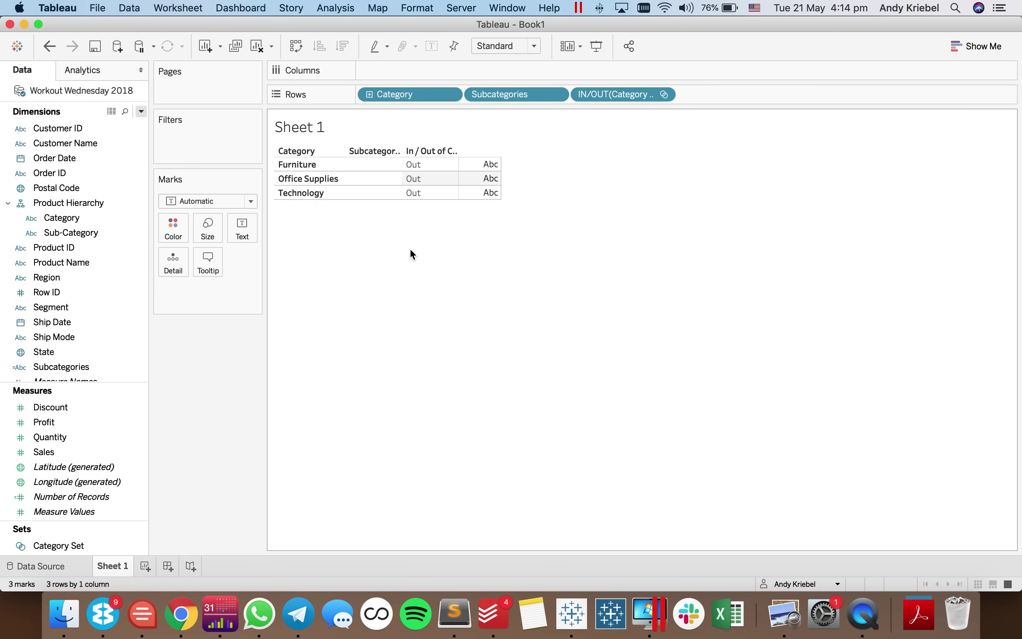
left_click(304, 169)
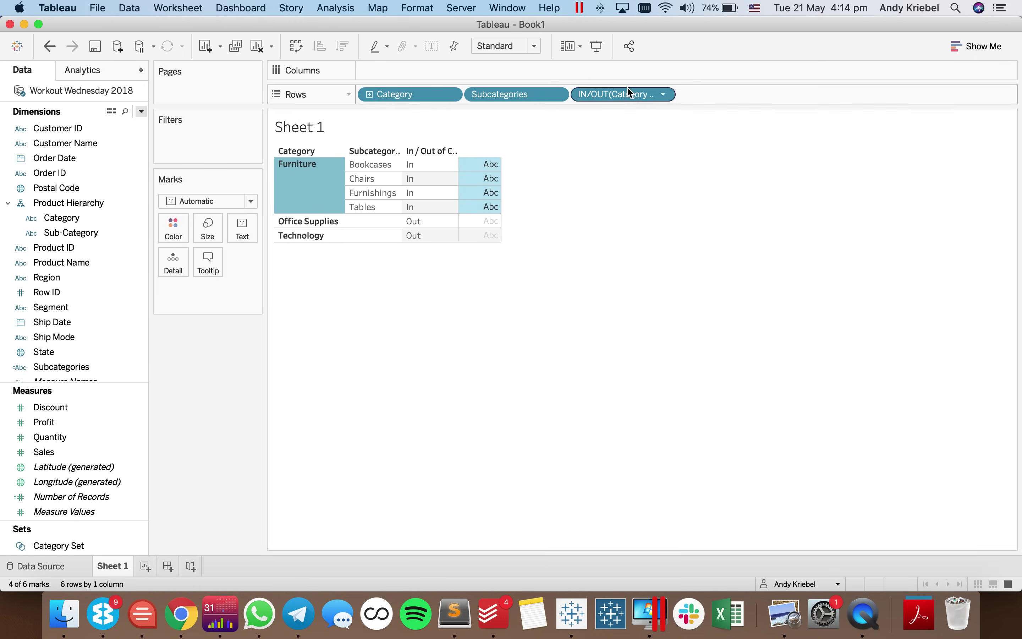
Step: Remove the IN/OUT(Category Set) pill from Rows and test expanding Office Supplies and Technology
left_click_drag(620, 96, 625, 28)
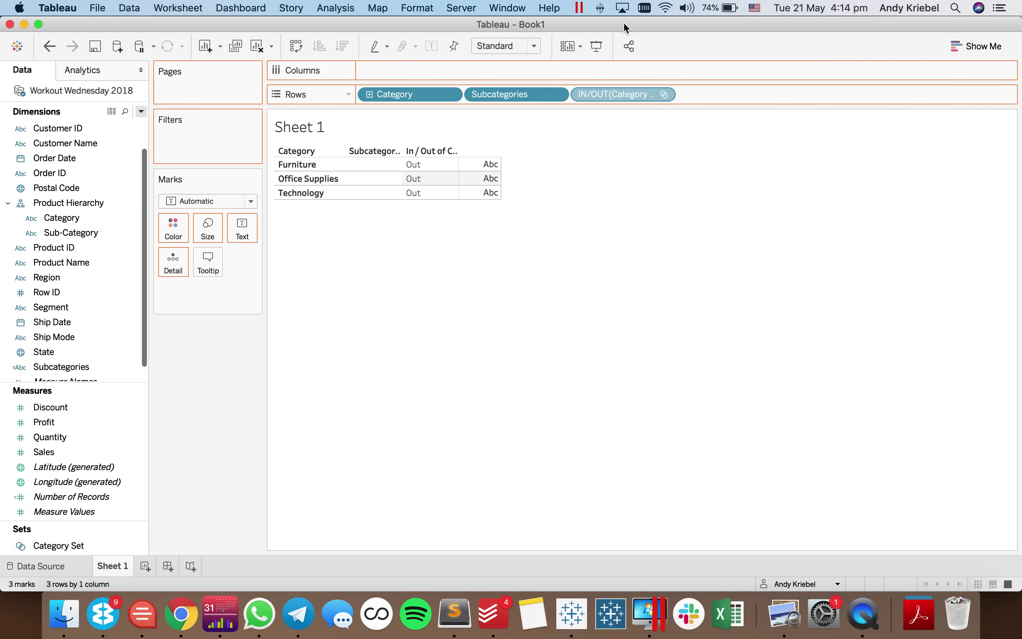
left_click(300, 179)
left_click(303, 210)
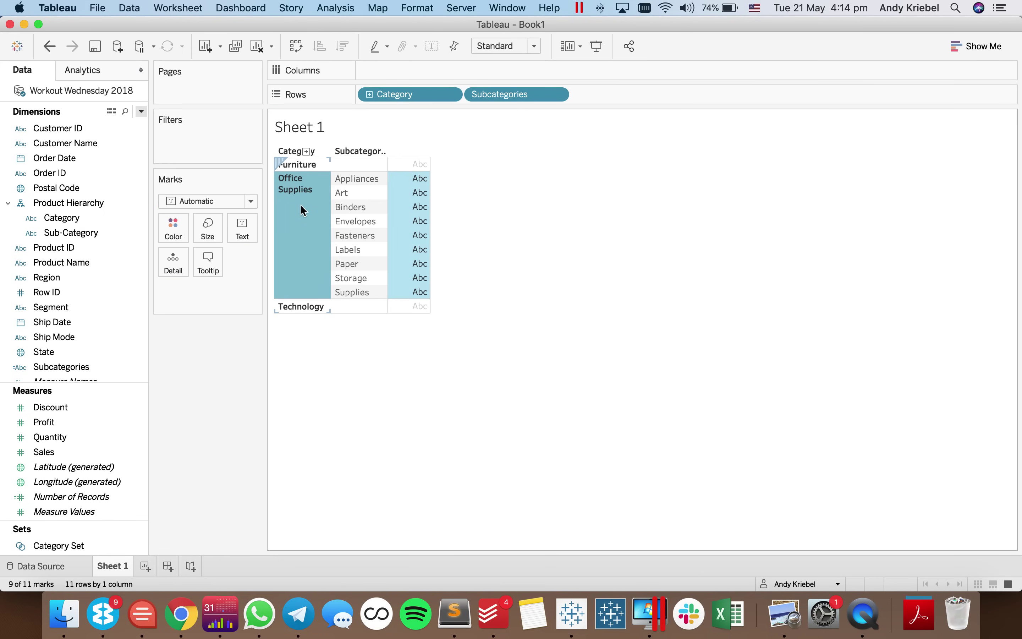
left_click(300, 193)
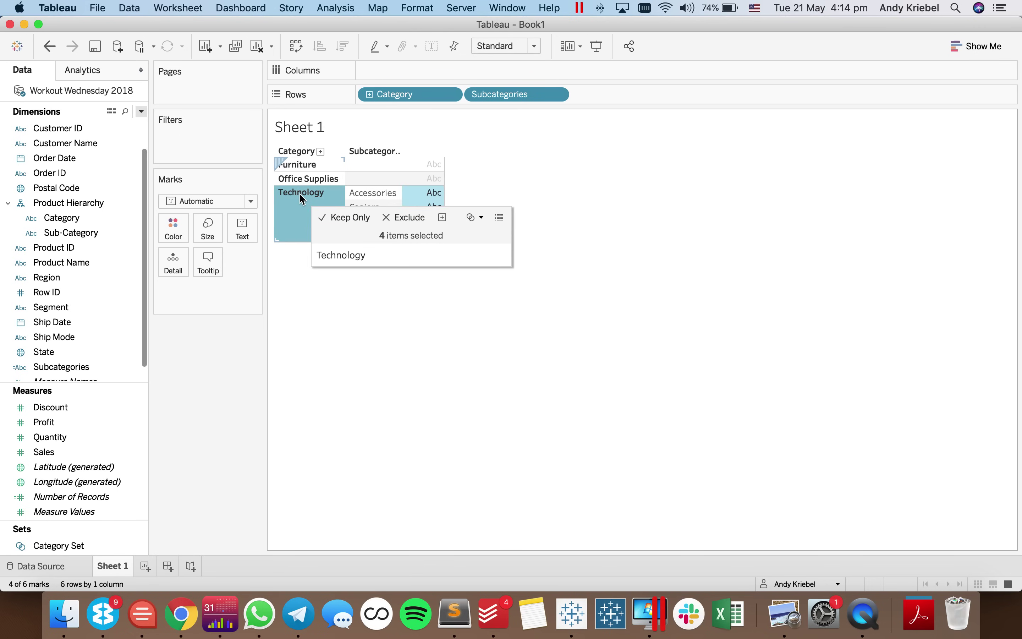
left_click(300, 193)
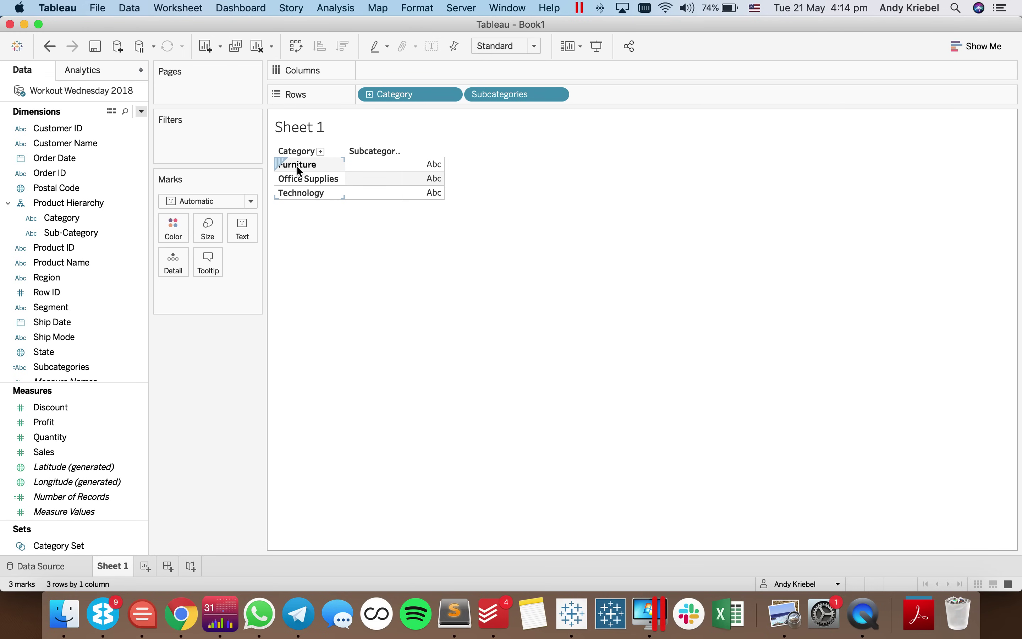
left_click(142, 112)
Step: Start a calculated field 'Categories' with the formula IF [Category Set] THEN '
left_click(130, 127)
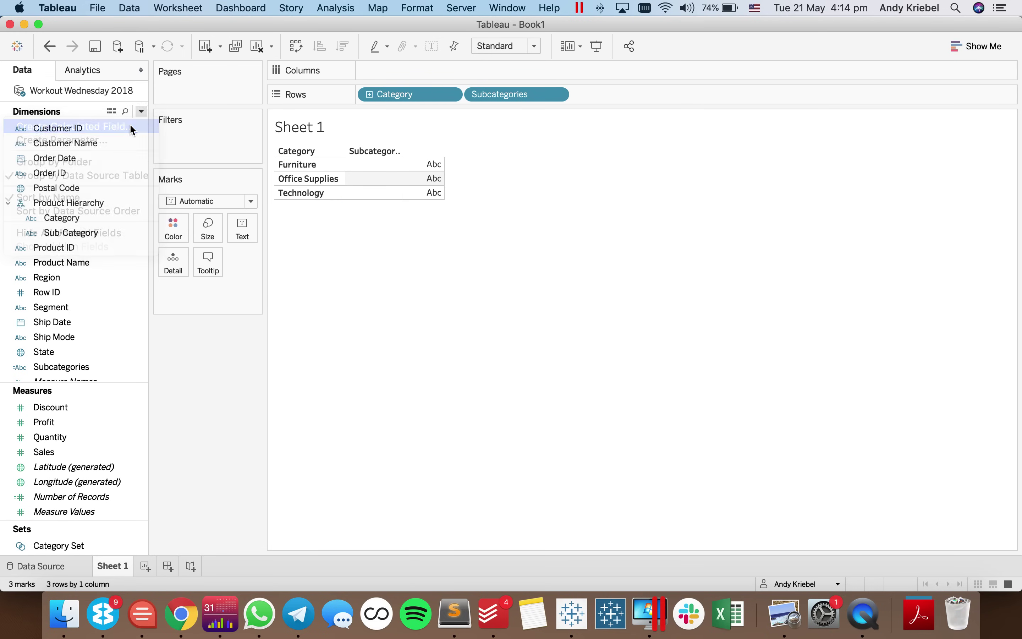
type("Categories")
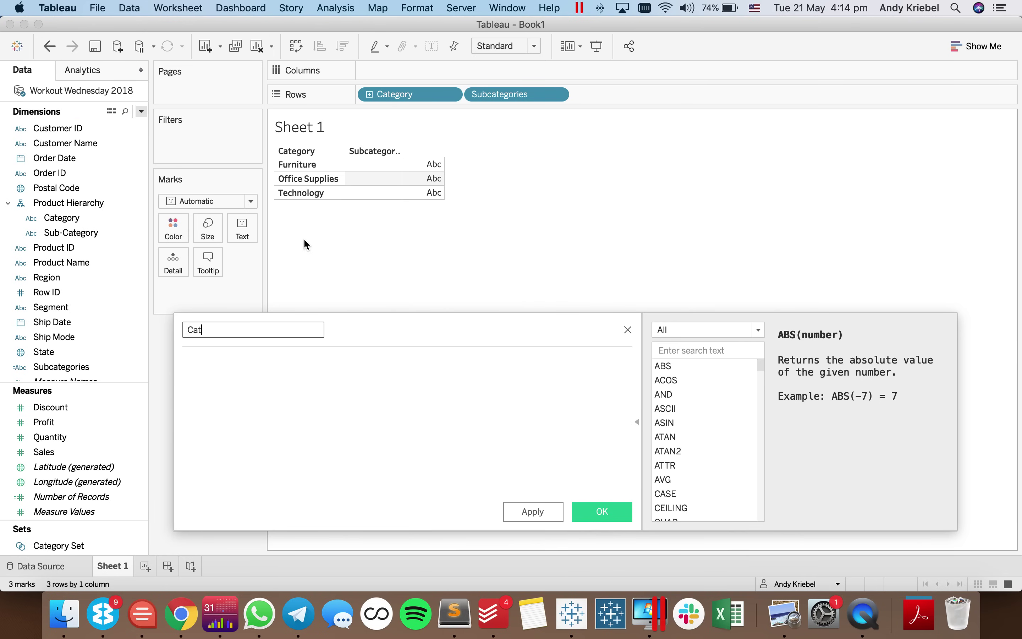
left_click(306, 395)
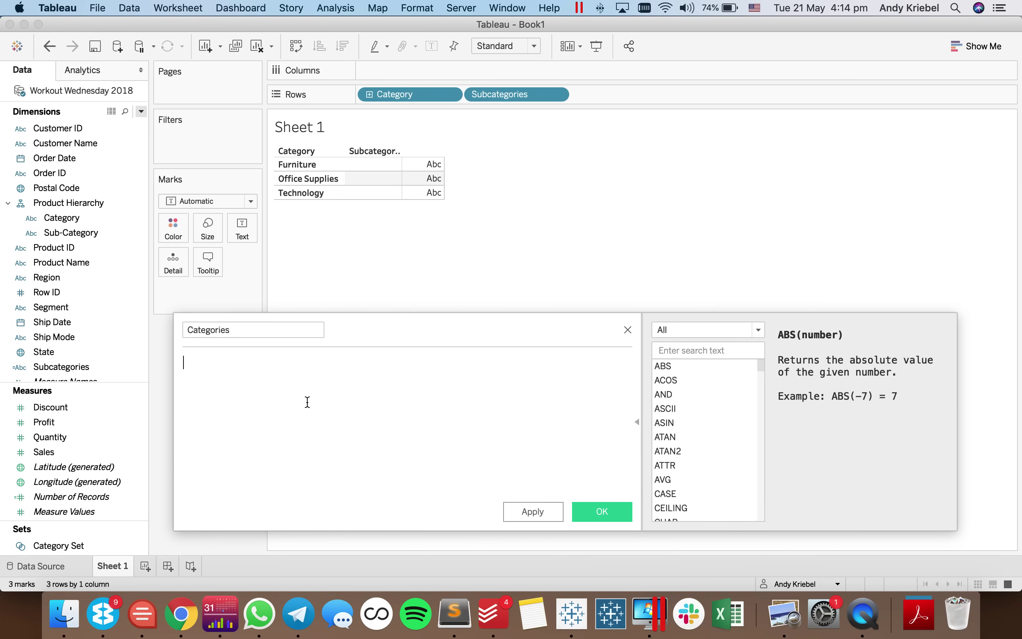
type("IF")
left_click_drag(57, 546, 315, 435)
type("THEN ")
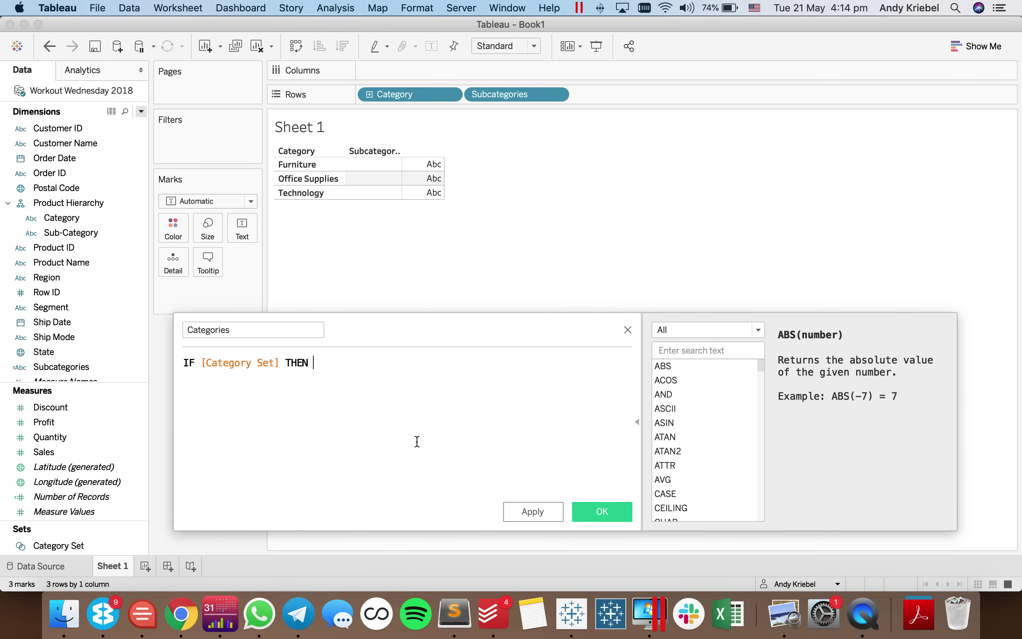
type("'")
Step: Copy the ▼ glyph from the Unicode shapes page in the browser
key("super+Tab")
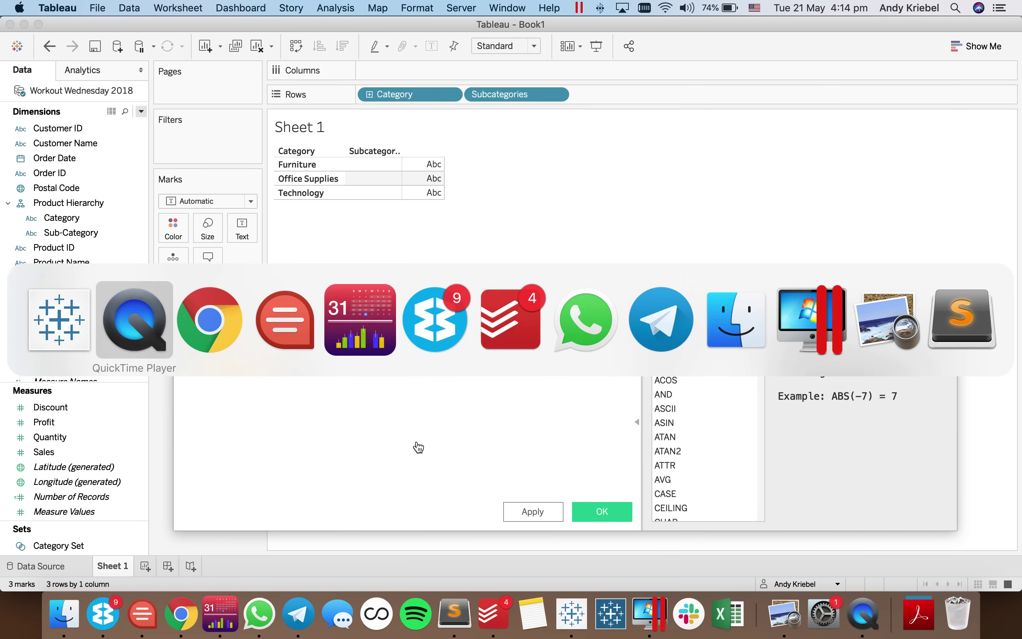
key("super+Tab")
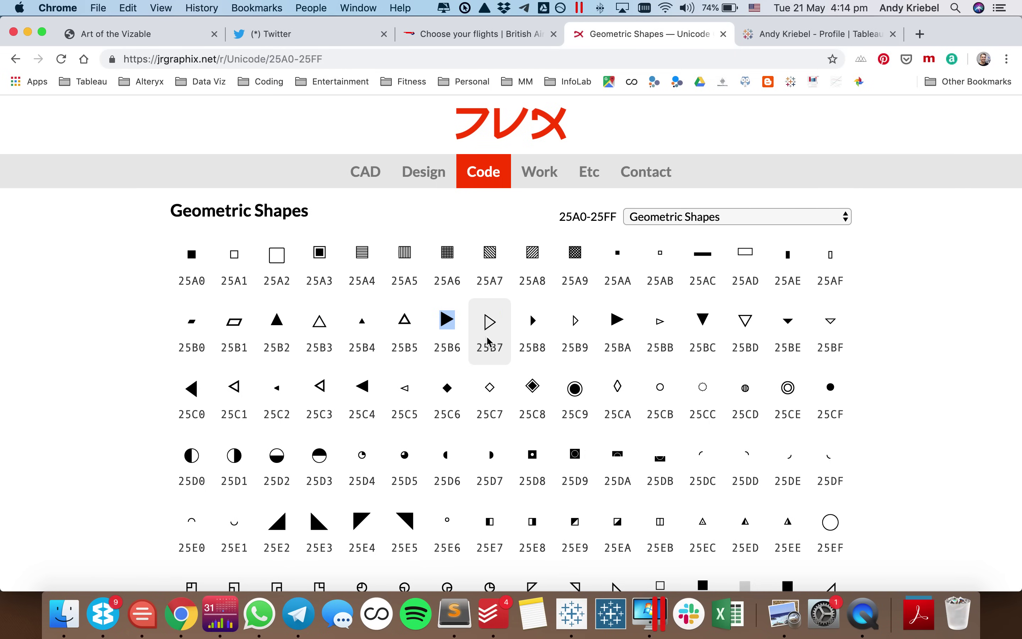
double_click(448, 320)
double_click(699, 317)
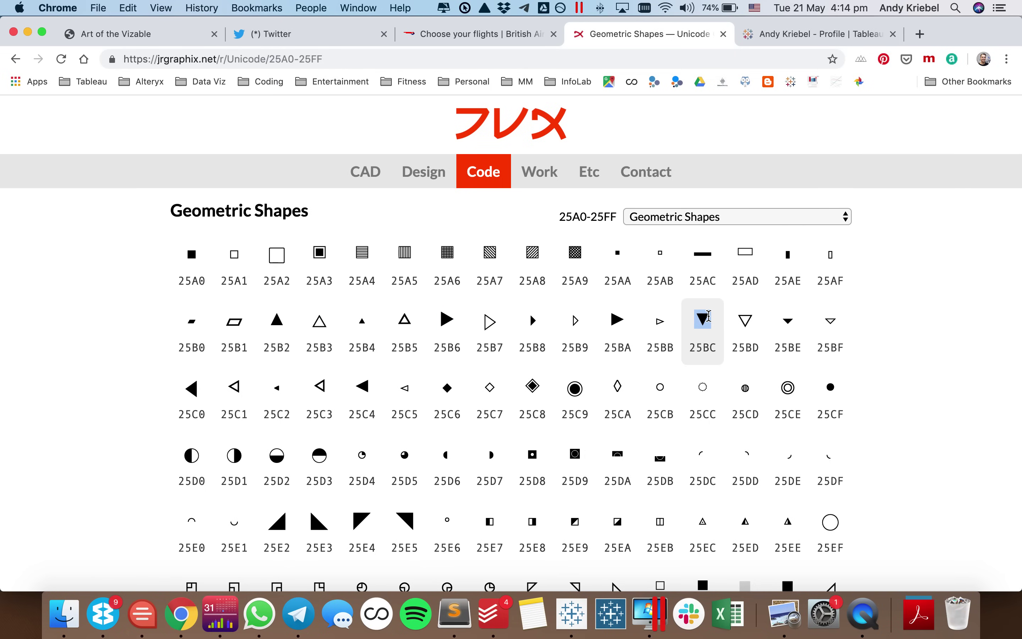
key("super+c")
key("super+Tab")
Step: Paste ▼ to close the THEN branch and begin an ELSE line
key("super+v")
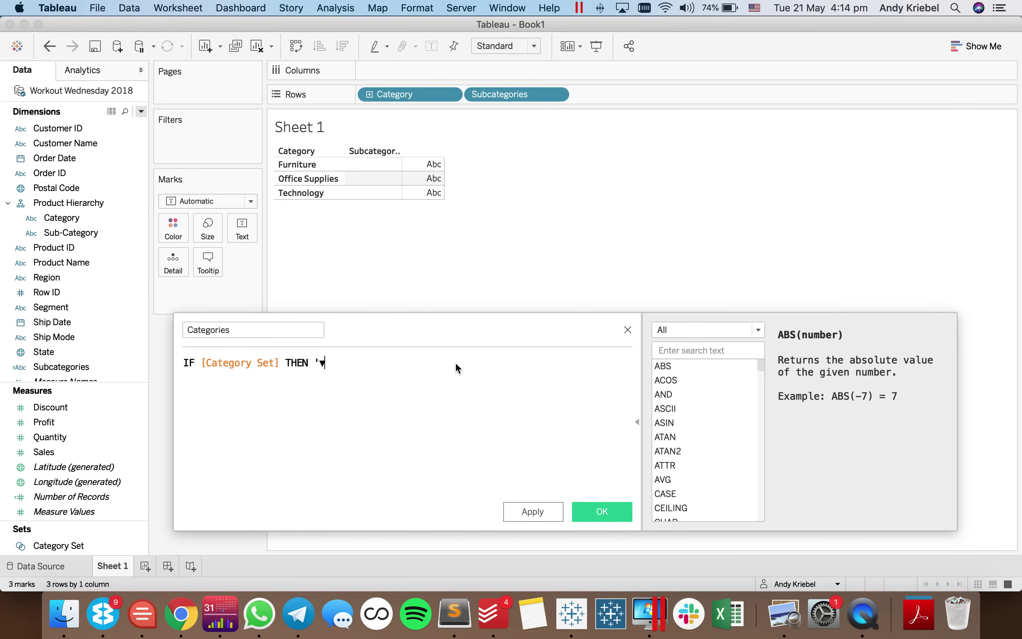
type("'")
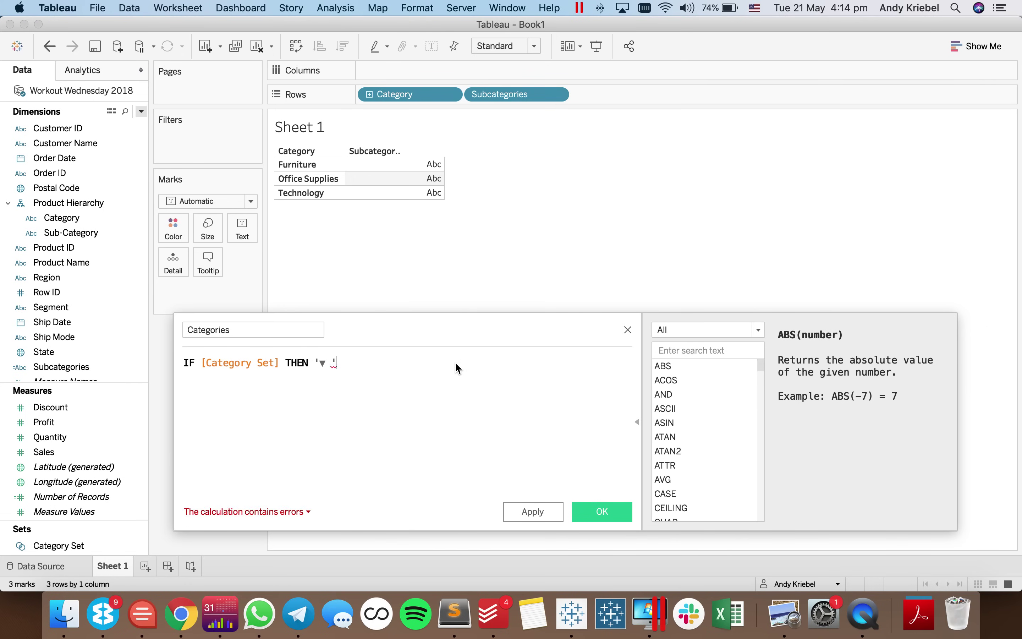
key("Return")
type("ELSE")
Step: Copy ▶ from the shapes page, make the ELSE branch '▶ ', and append END + [Category]
key("super+Tab")
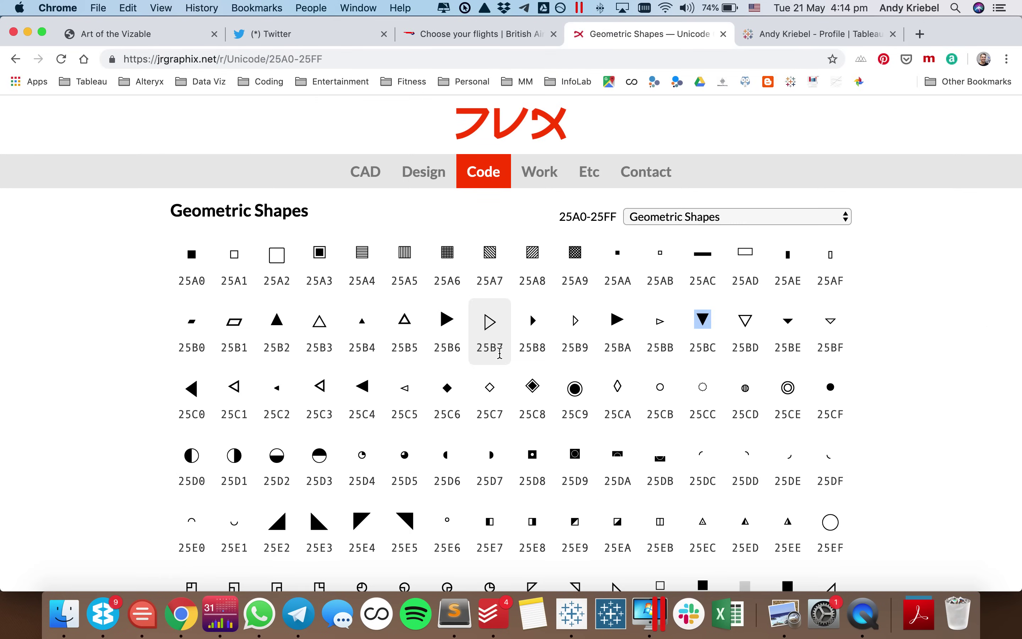
double_click(452, 320)
key("super+c")
key("super+Tab")
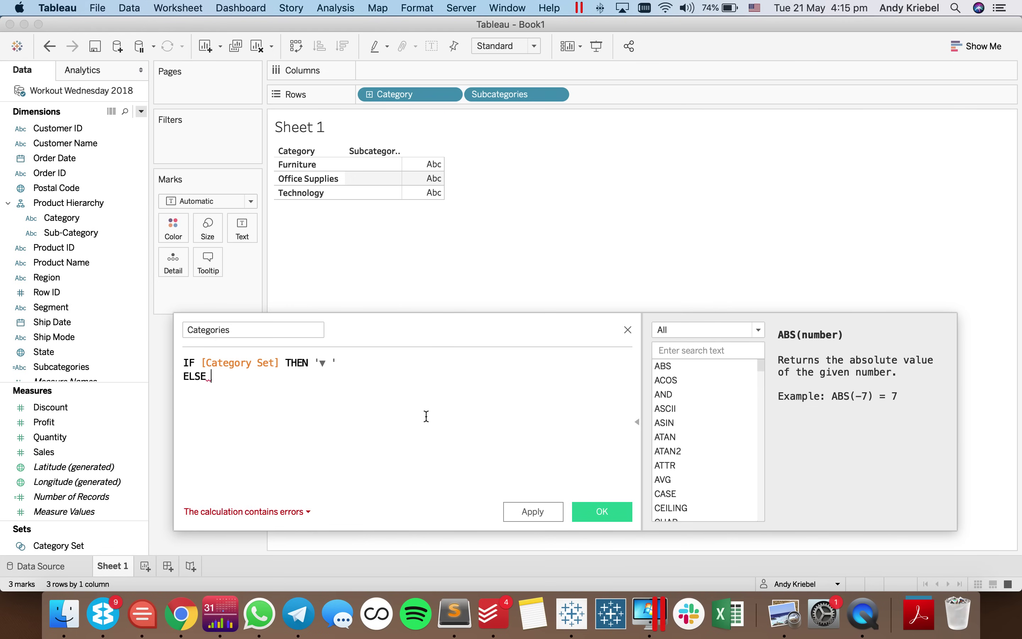
type("'")
key("super+v")
type("'▶ ")
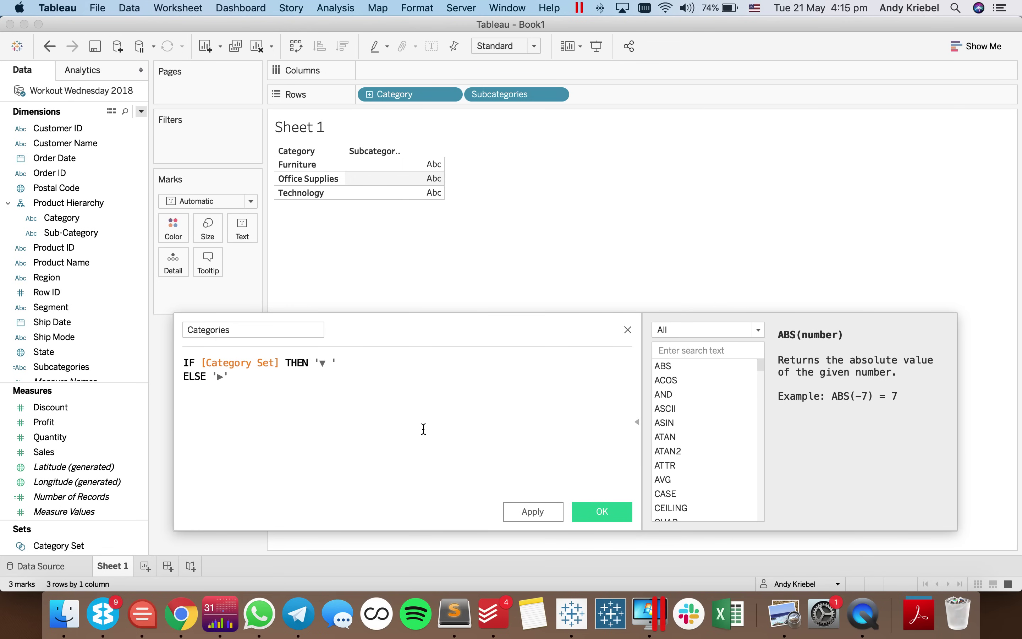
type("'")
key("Return")
type("END ")
type("+")
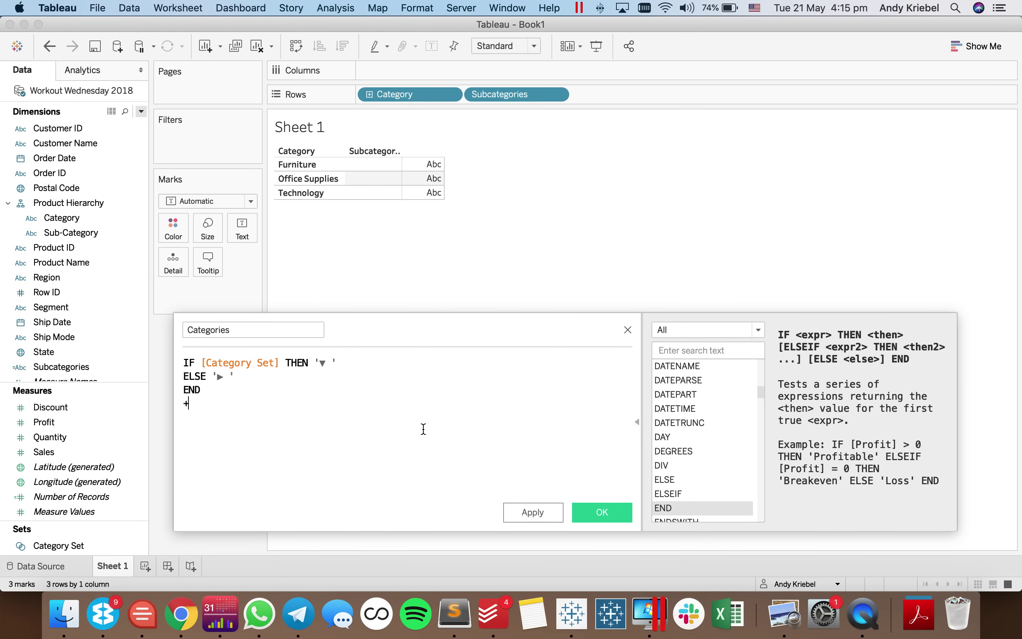
type(" [Category]")
Step: Save Categories, place it on Rows before Category, and test expanding and collapsing Furniture
left_click(602, 515)
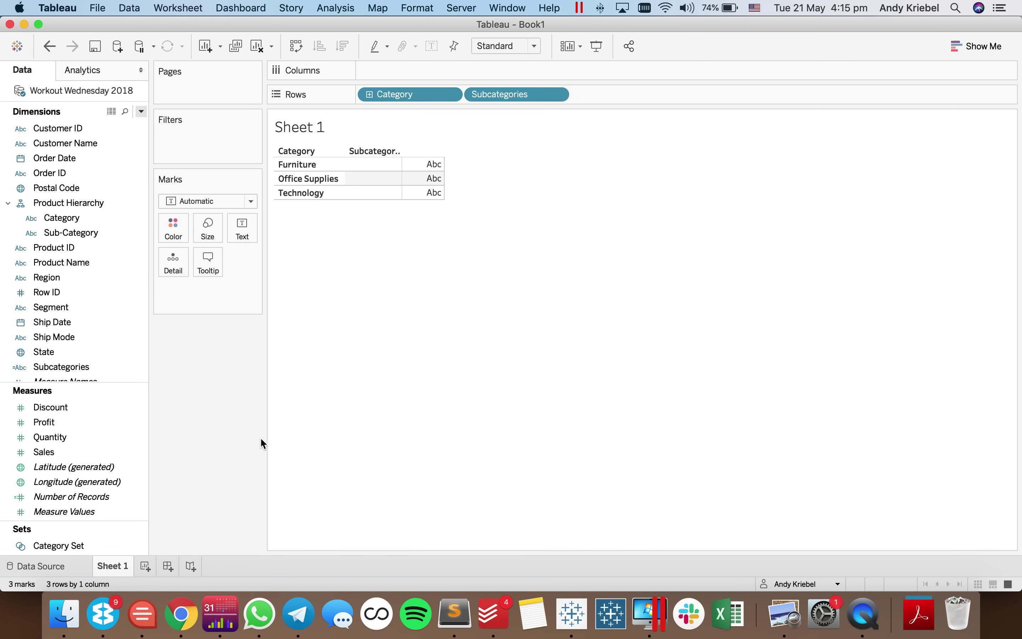
left_click_drag(63, 129, 371, 95)
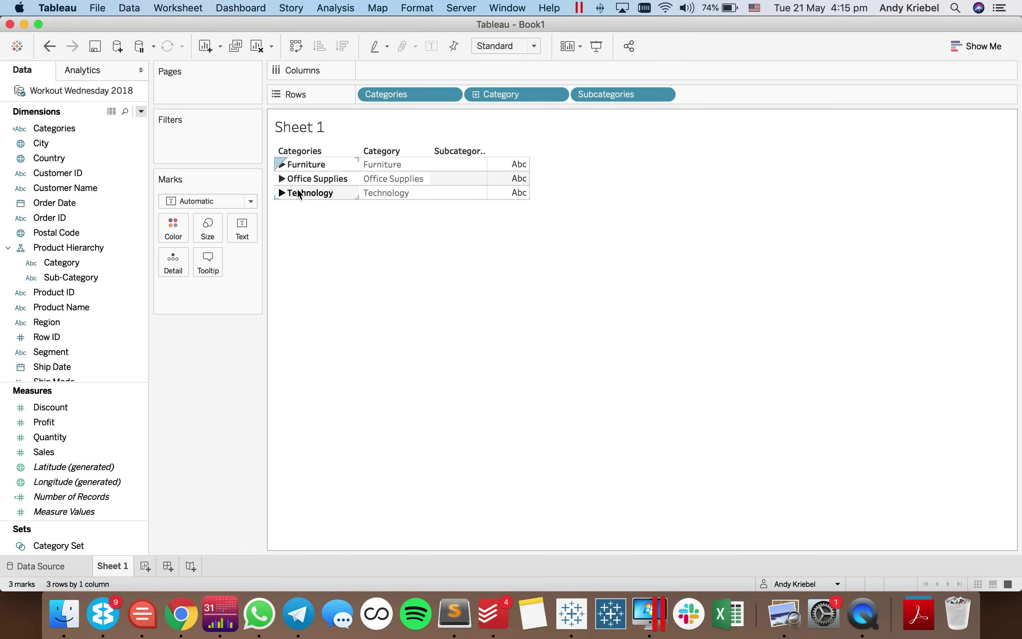
left_click(291, 165)
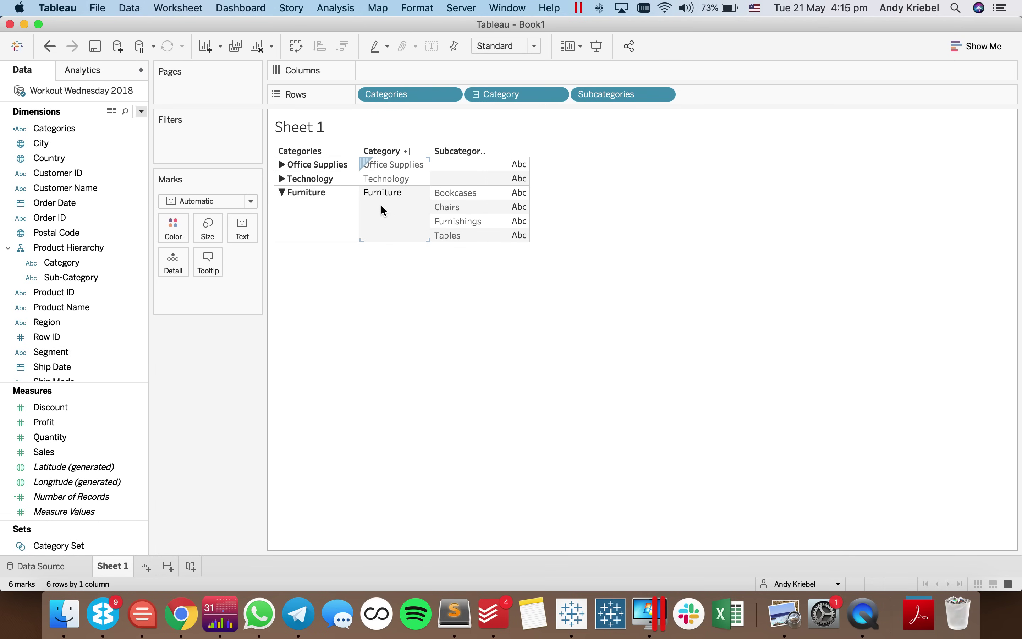
left_click(289, 192)
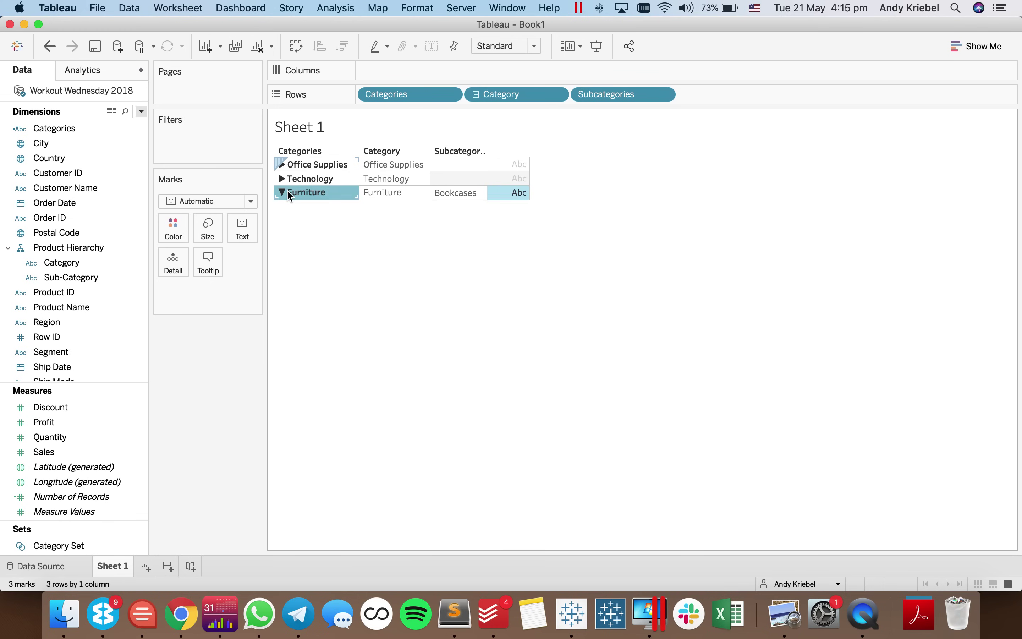
Step: Inspect the Categories field menus, then expand Technology, Office Supplies and Furniture into subcategories
left_click(451, 96)
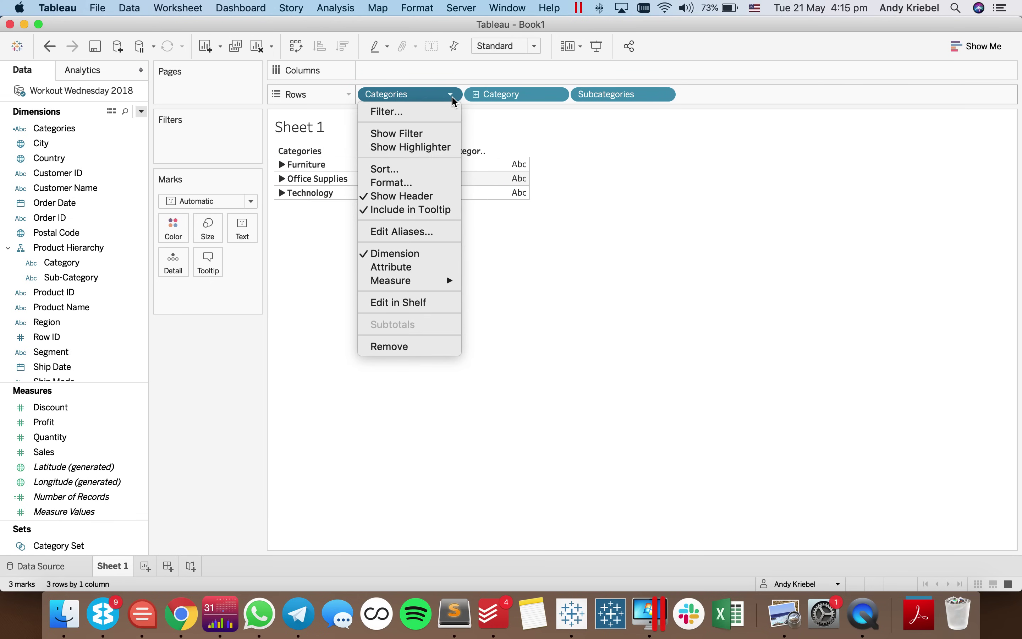
left_click(78, 148)
right_click(68, 130)
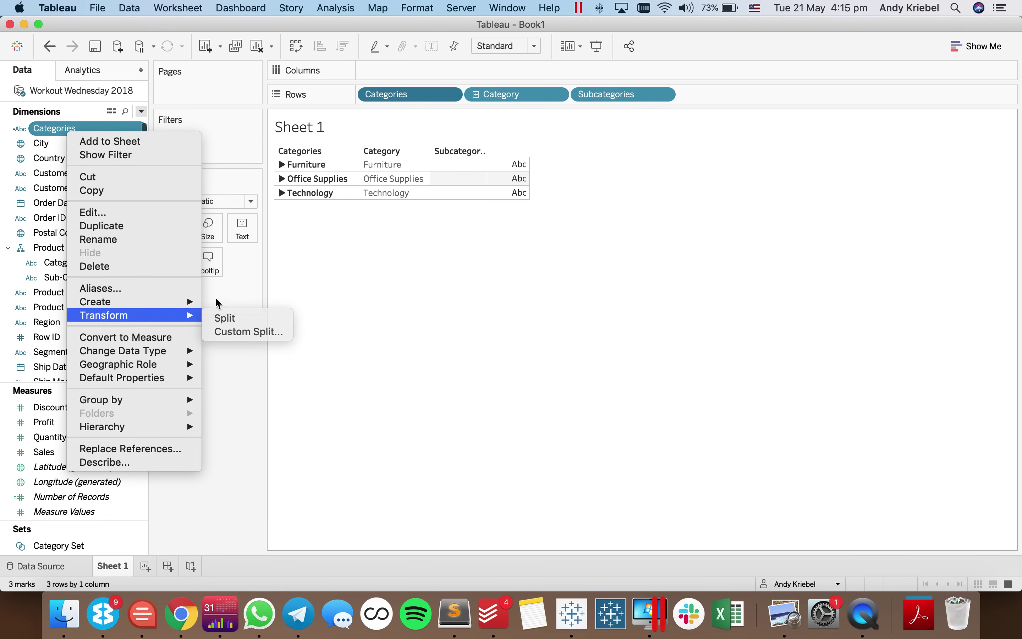
left_click(230, 312)
left_click(452, 95)
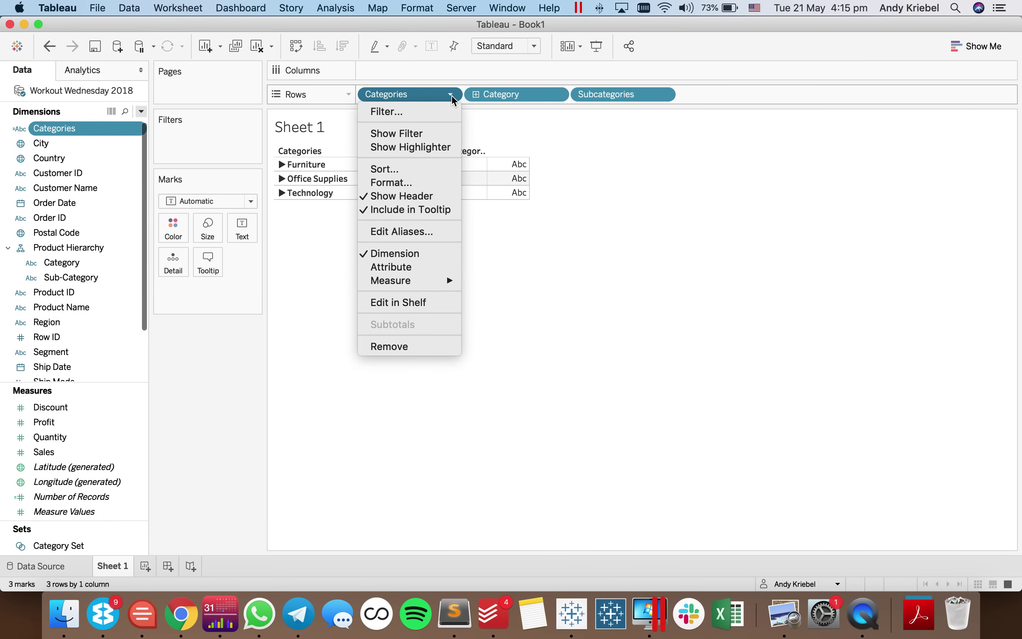
left_click(313, 244)
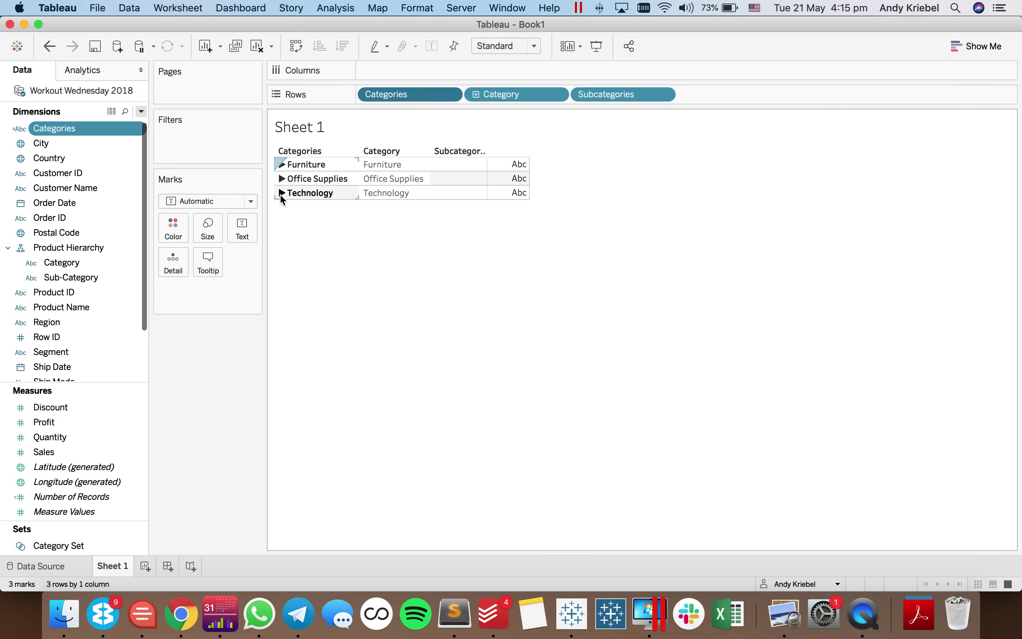
left_click(280, 193)
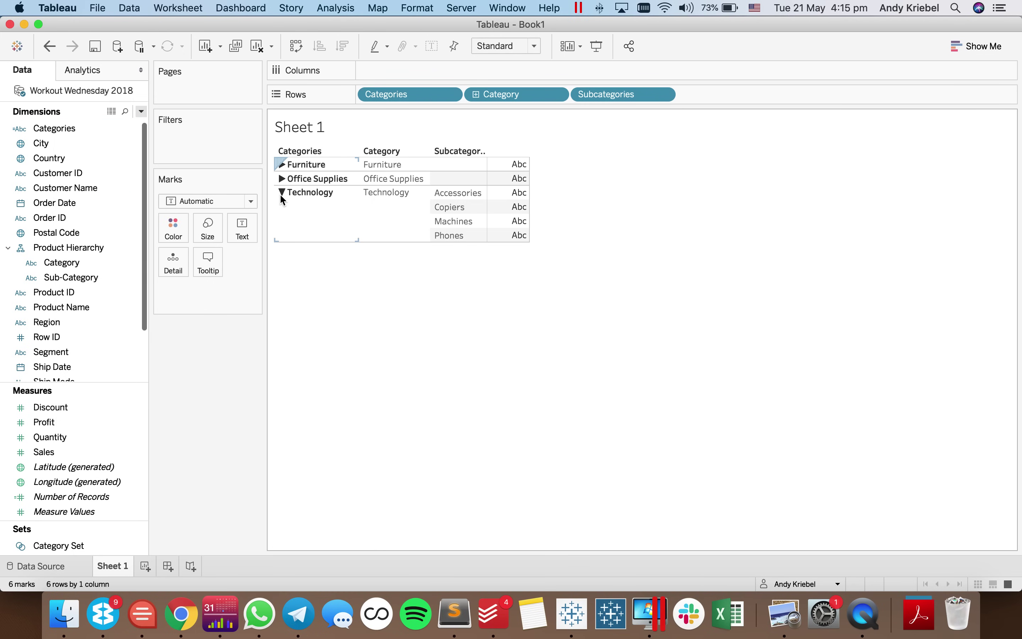
left_click(284, 167)
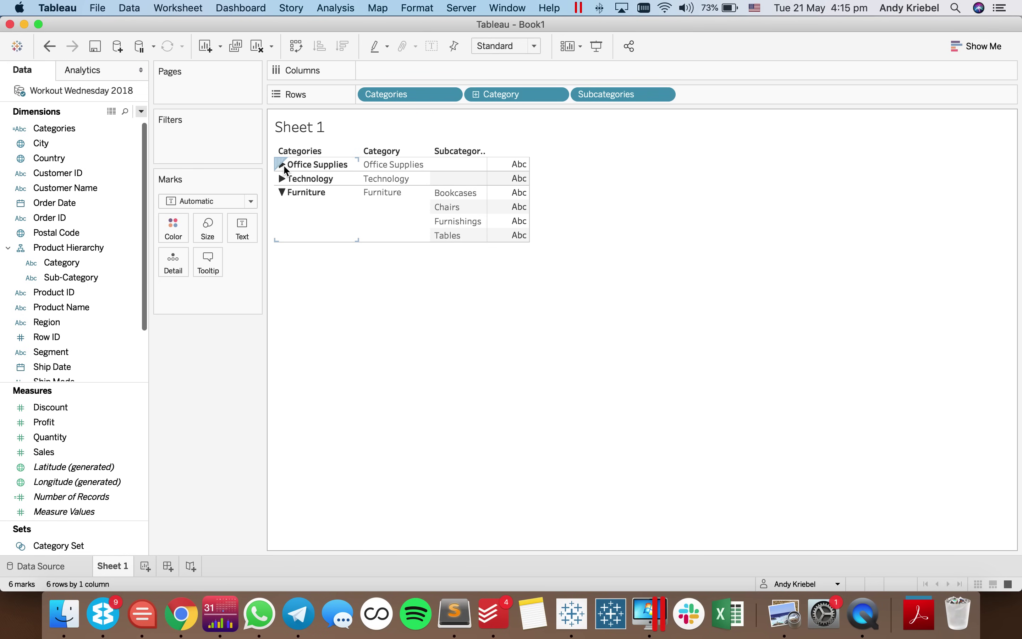
left_click(284, 166)
left_click(285, 168)
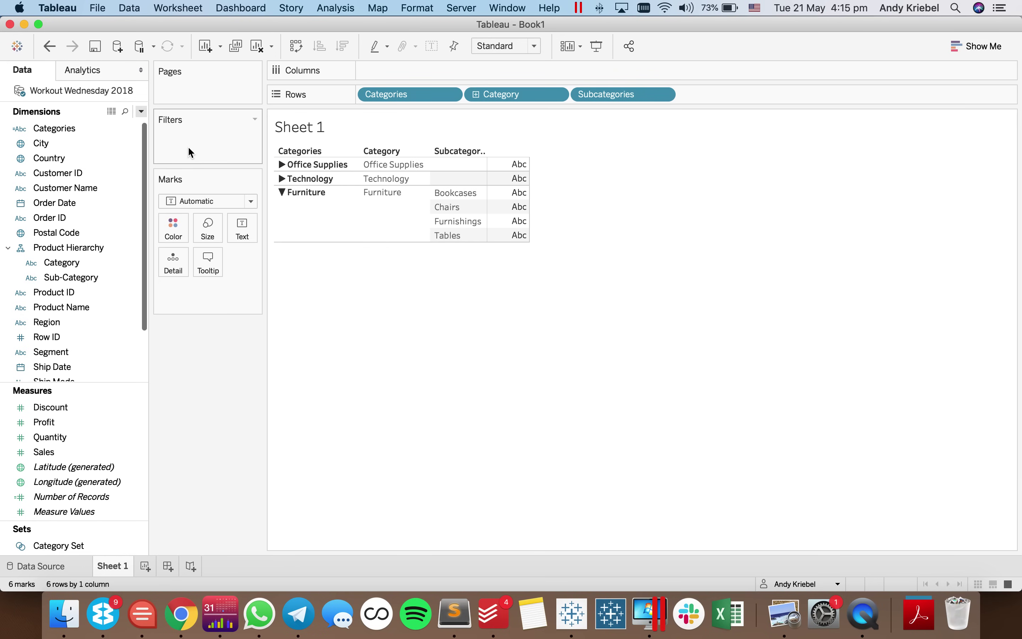
Step: Sort Categories manually with the expanded ▼ Furniture entry moved to the top
left_click(456, 99)
left_click(422, 168)
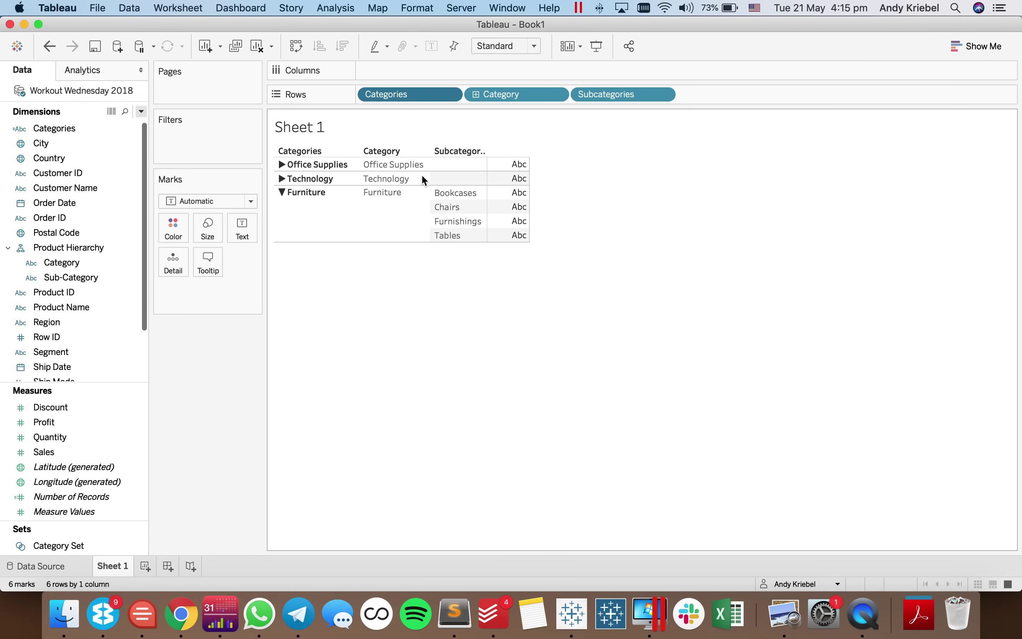
left_click(463, 279)
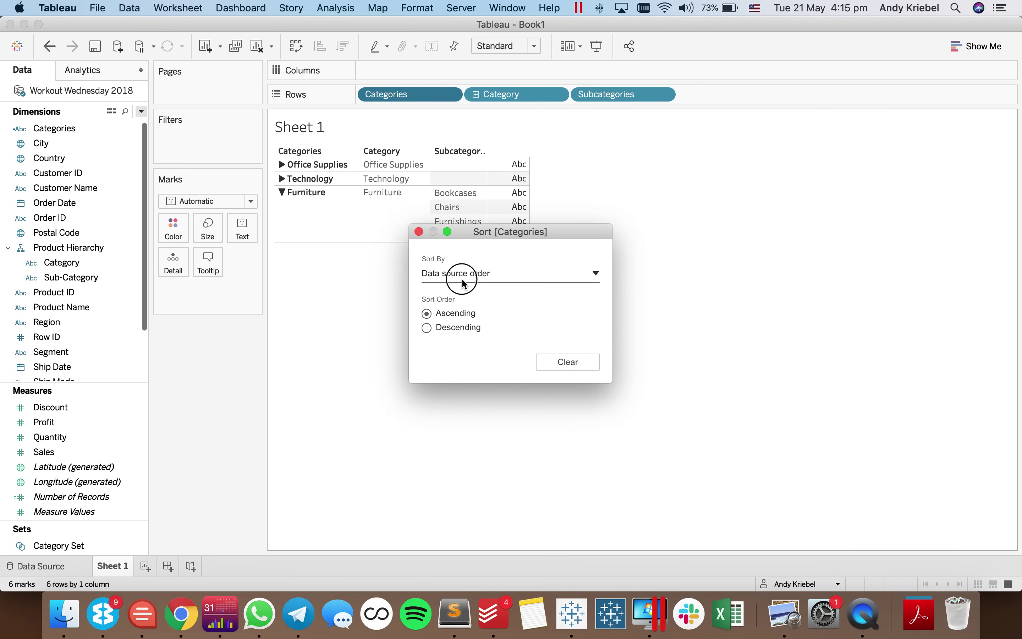
left_click(463, 333)
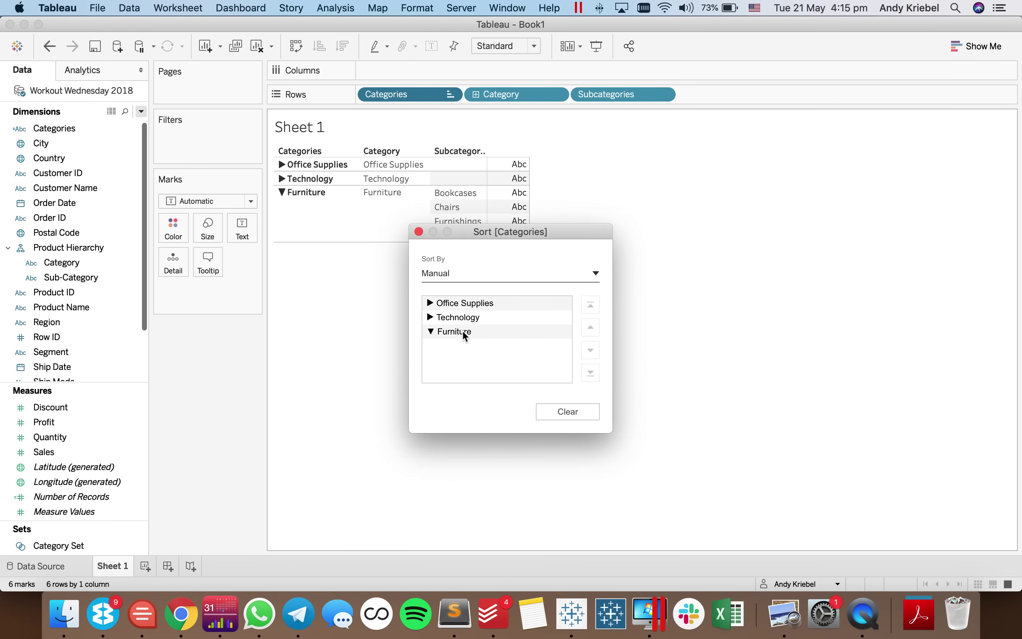
left_click(468, 331)
left_click(591, 330)
left_click(591, 329)
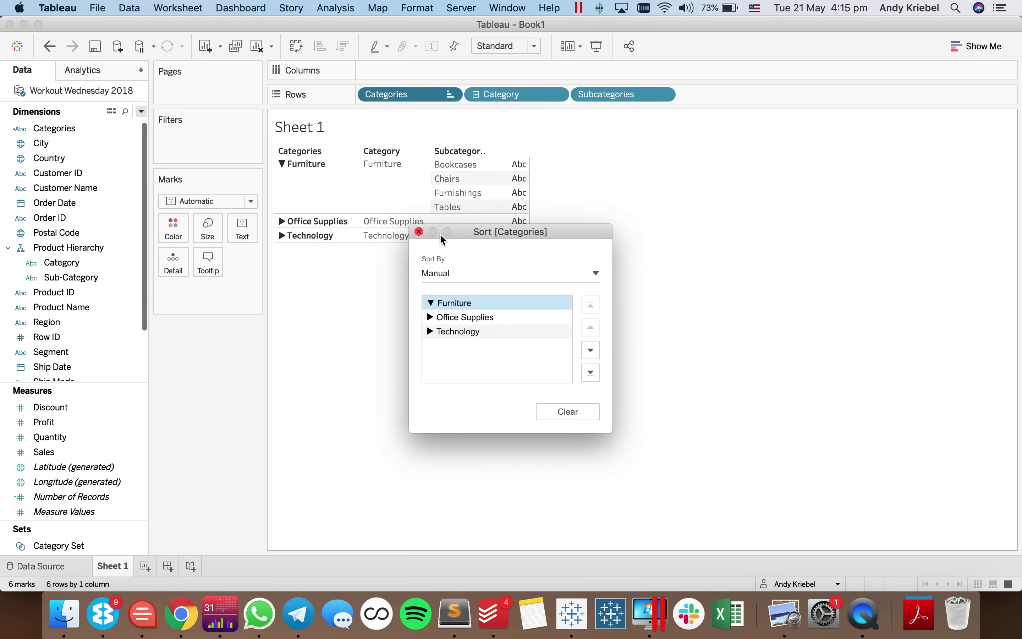
left_click(420, 232)
Step: Collapse Furniture back to a single row to check its sort position
left_click(303, 166)
mouse_move(303, 165)
left_mouse_down()
mouse_move(311, 217)
mouse_move(303, 168)
left_mouse_up()
left_click(301, 164)
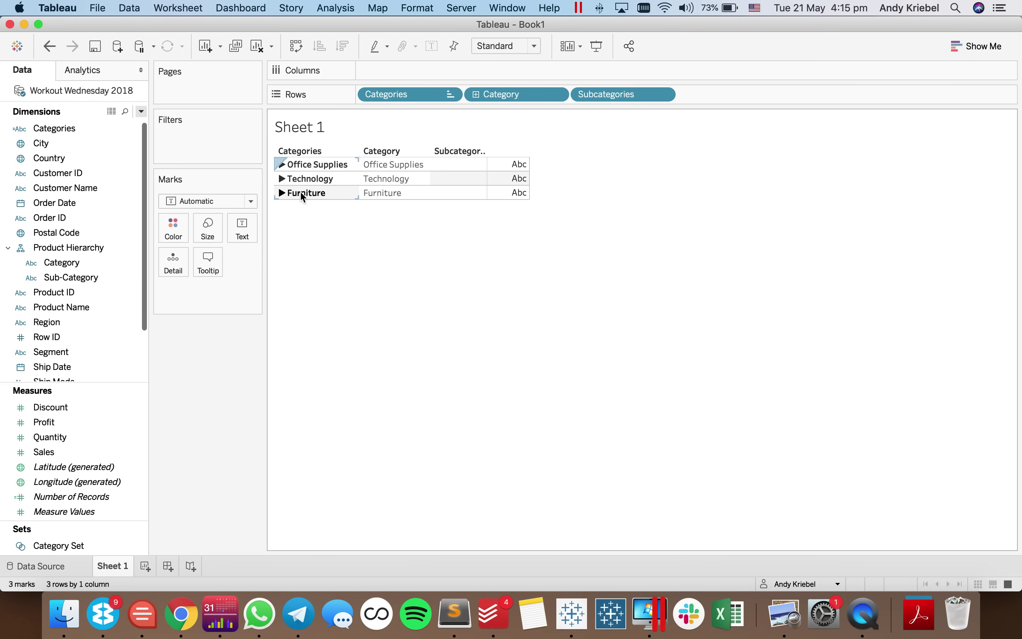
left_click(451, 94)
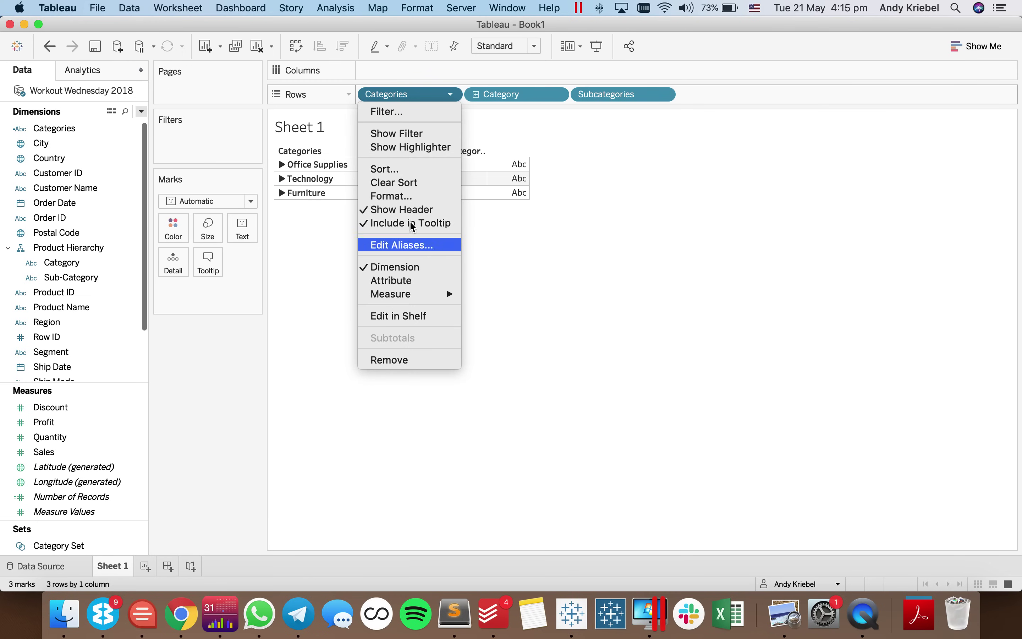
Step: In the manual sort, move collapsed Furniture up beside expanded Furniture at the top
left_click(443, 263)
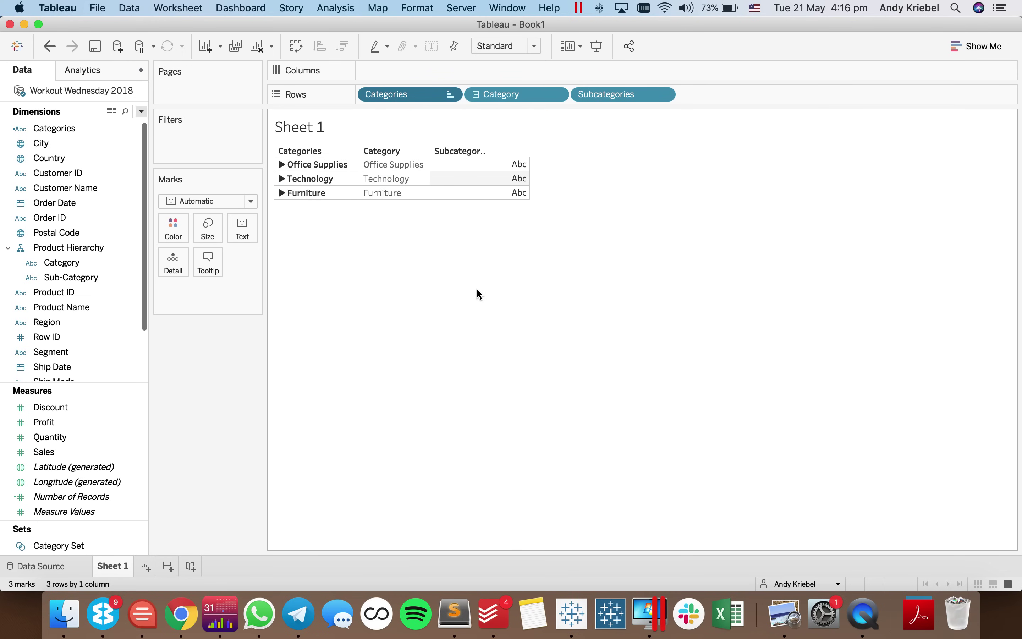
left_click(484, 321)
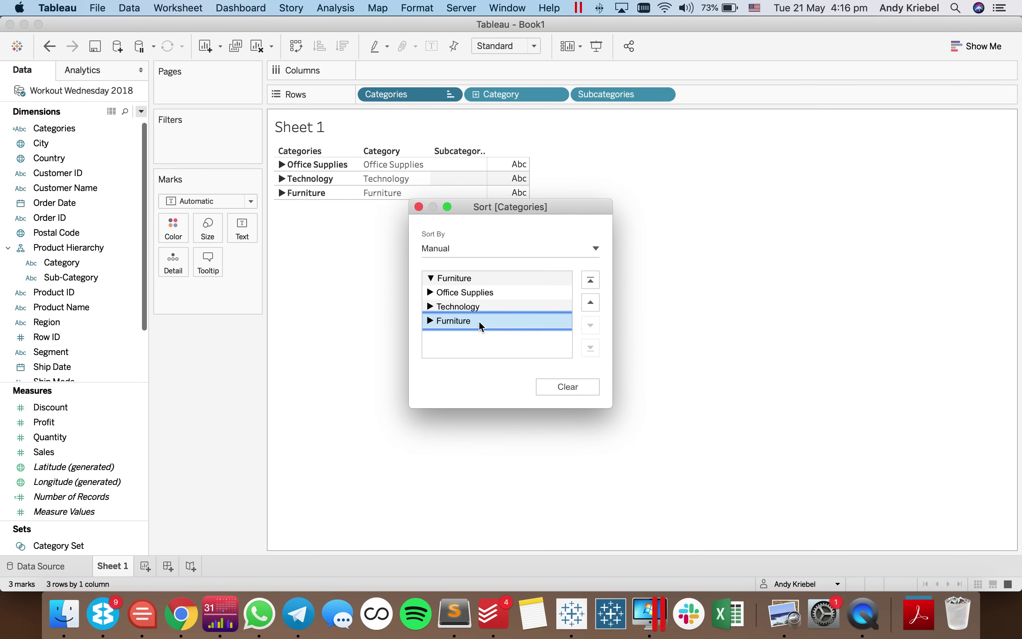
left_click(592, 302)
left_click(591, 302)
left_click(592, 303)
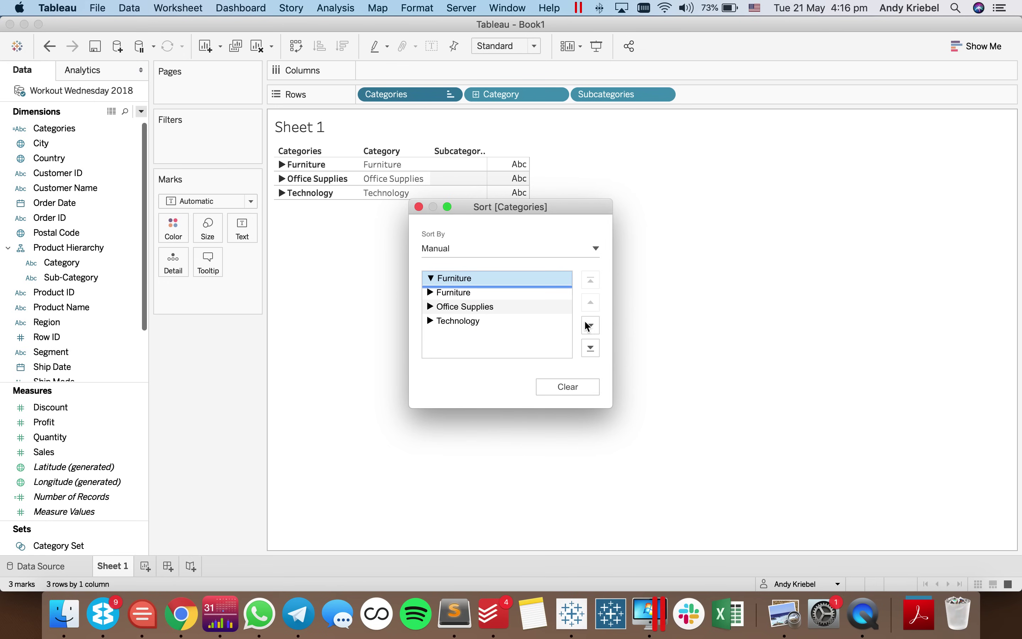
left_click(420, 207)
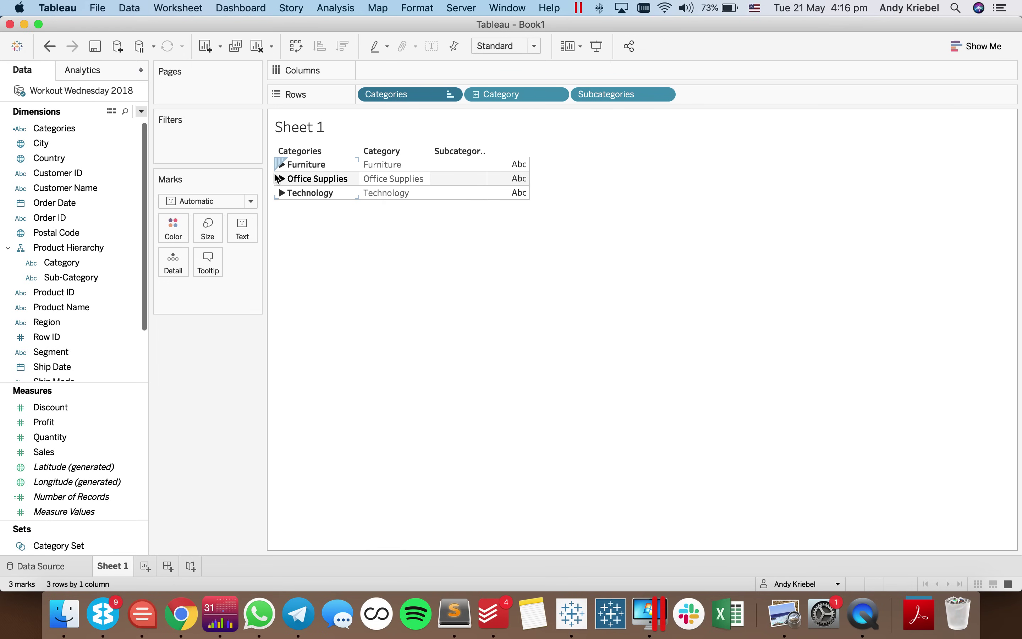
Step: With Office Supplies expanded, move it above Technology in the manual sort order
left_click(282, 179)
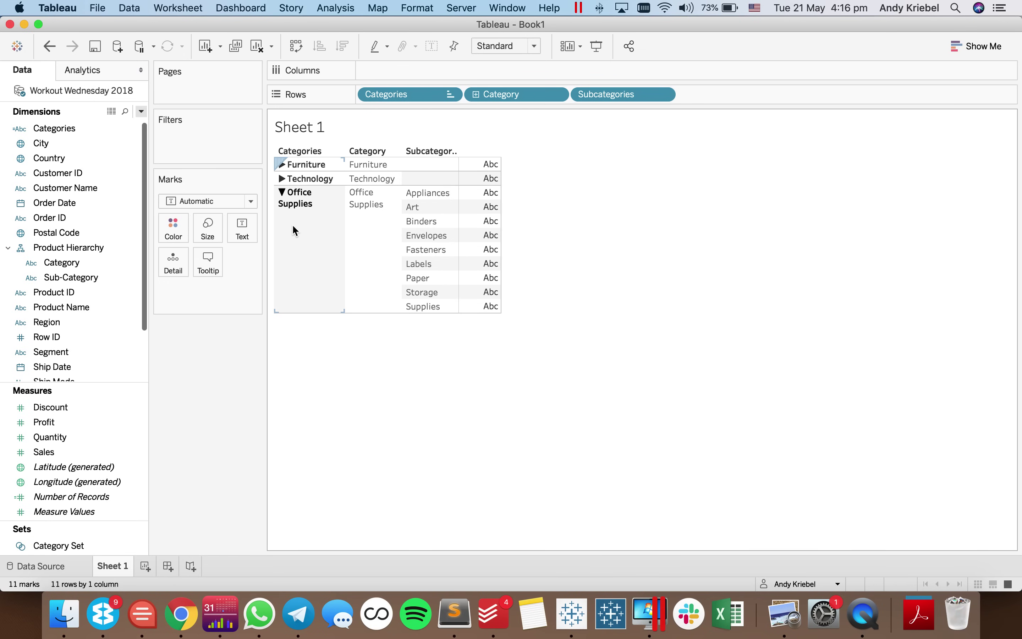
left_click(451, 94)
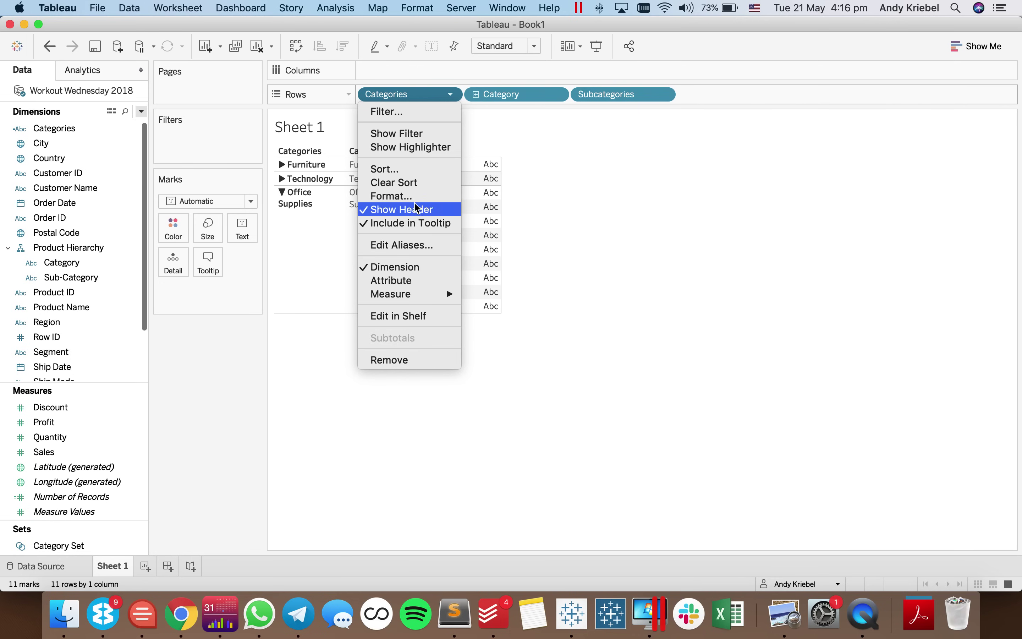
left_click(413, 183)
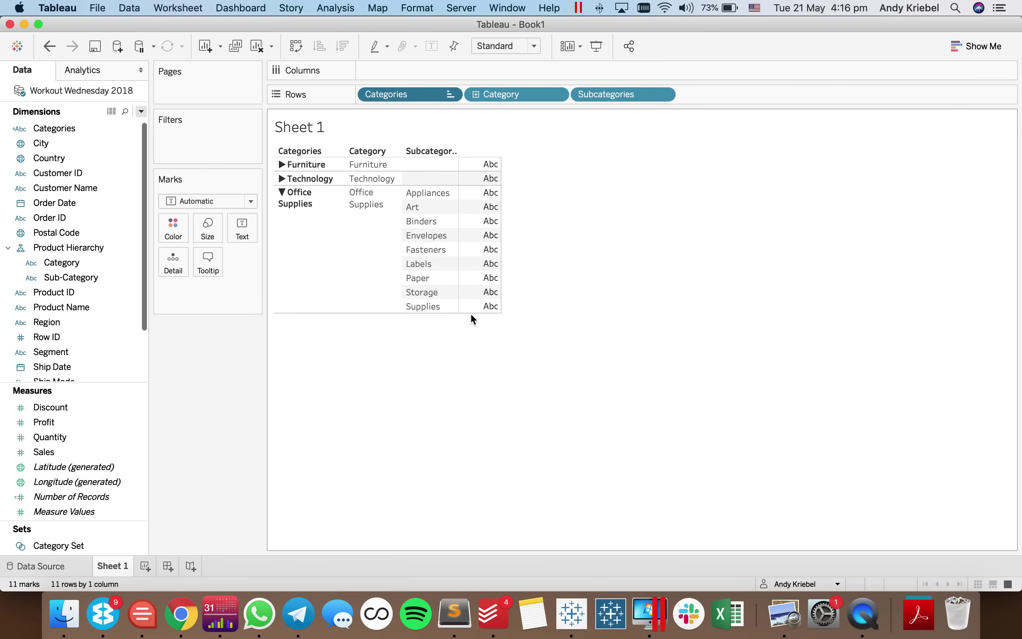
left_click(461, 334)
left_click(592, 302)
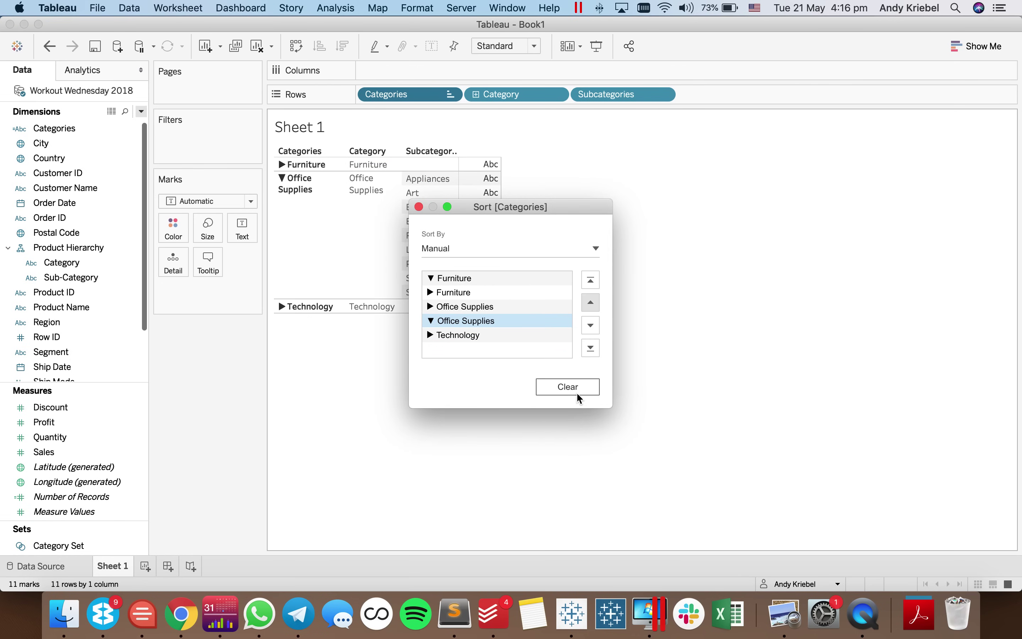
left_click(420, 207)
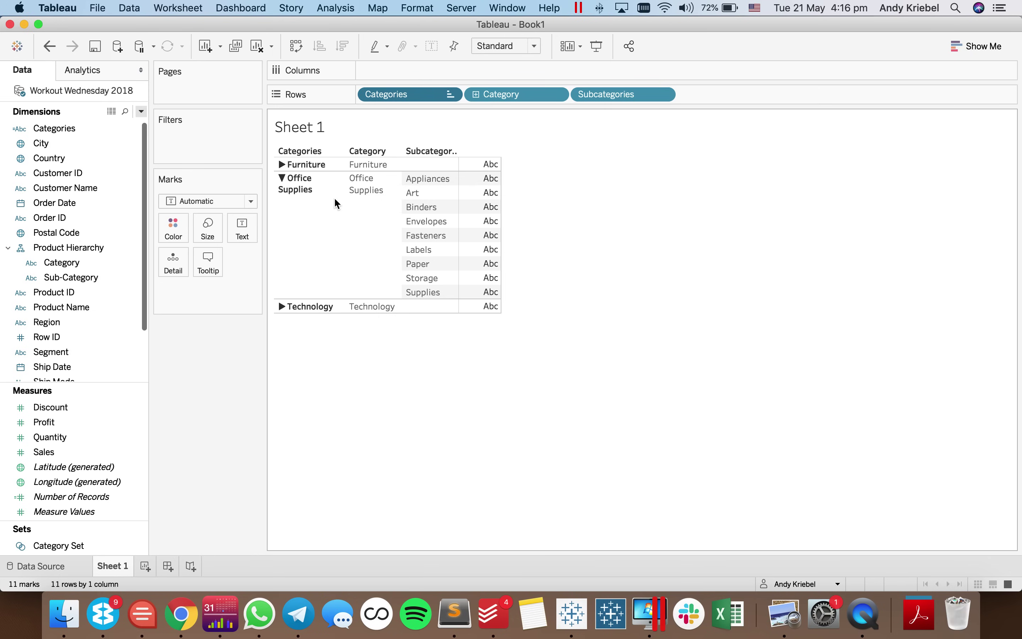
Step: Expand and collapse Office Supplies and Technology to verify the order holds
left_click(298, 182)
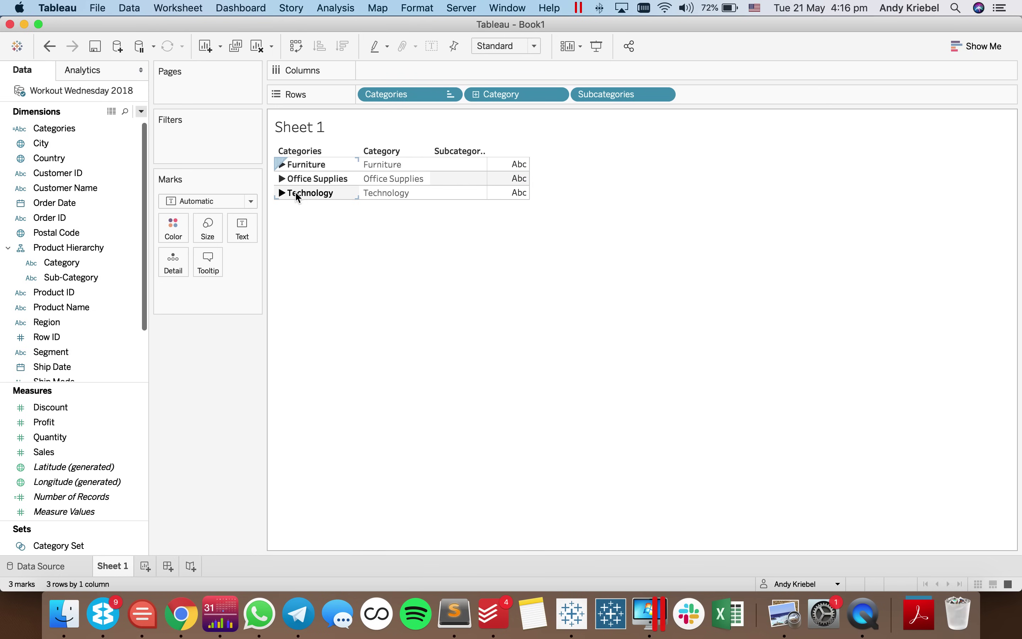
left_click(297, 191)
left_click(298, 194)
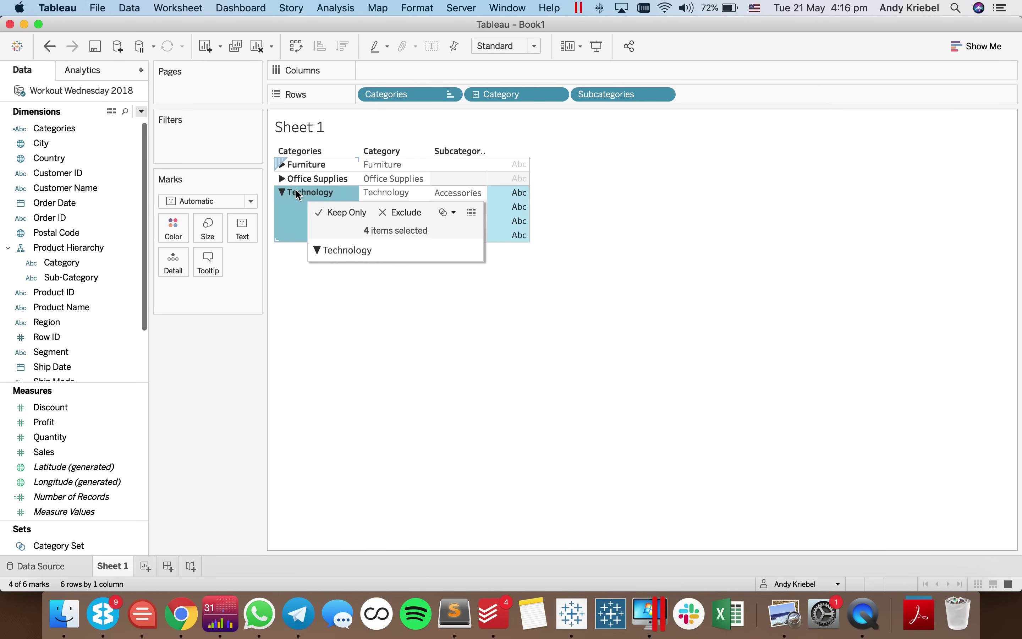
left_click(297, 180)
left_click(298, 183)
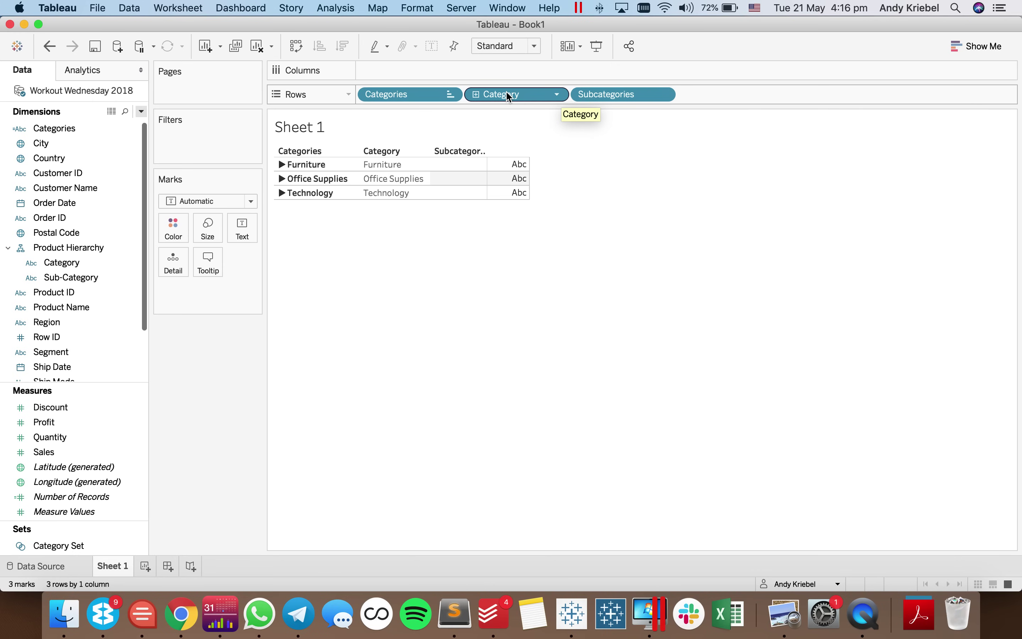
Step: Move Category to Detail, put Order Date years on Columns and Sales on Text
left_click_drag(505, 96, 182, 259)
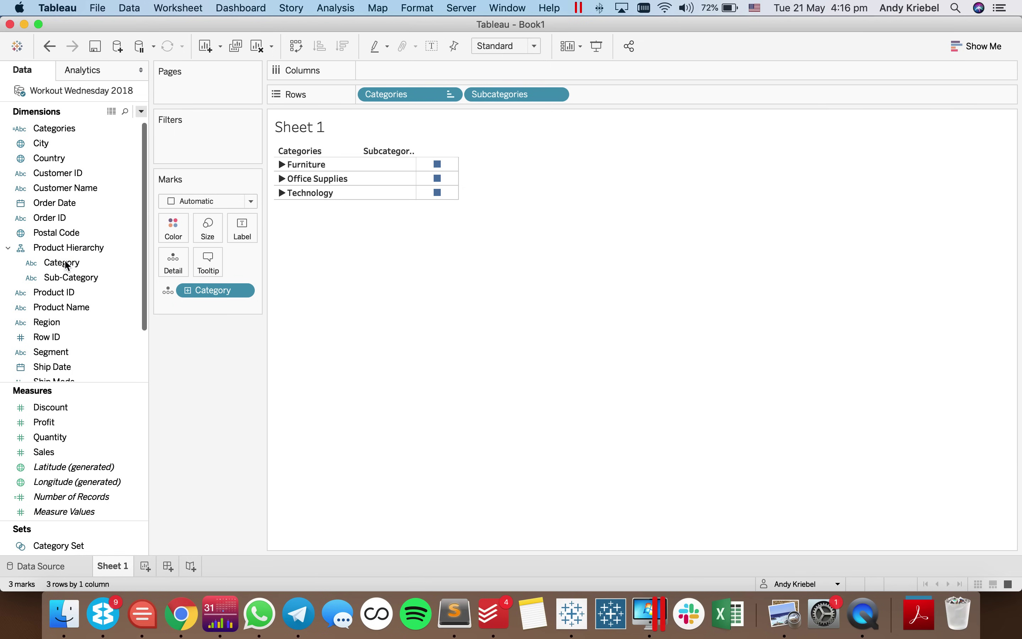
scroll(82, 336, "down", 2)
scroll(80, 336, "down", 2)
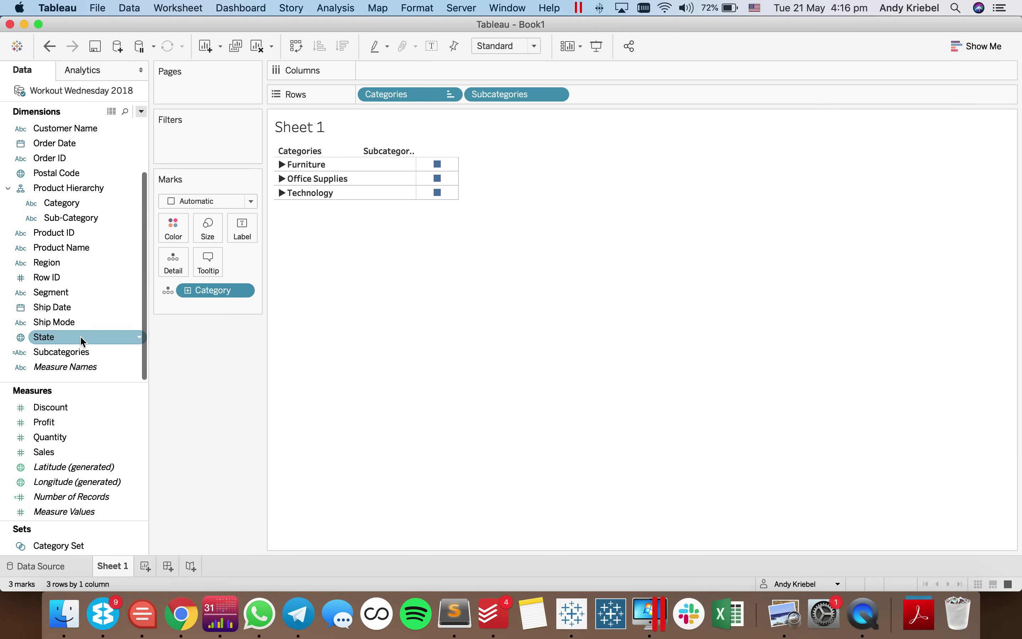
scroll(80, 337, "up", 4)
left_click_drag(62, 207, 397, 69)
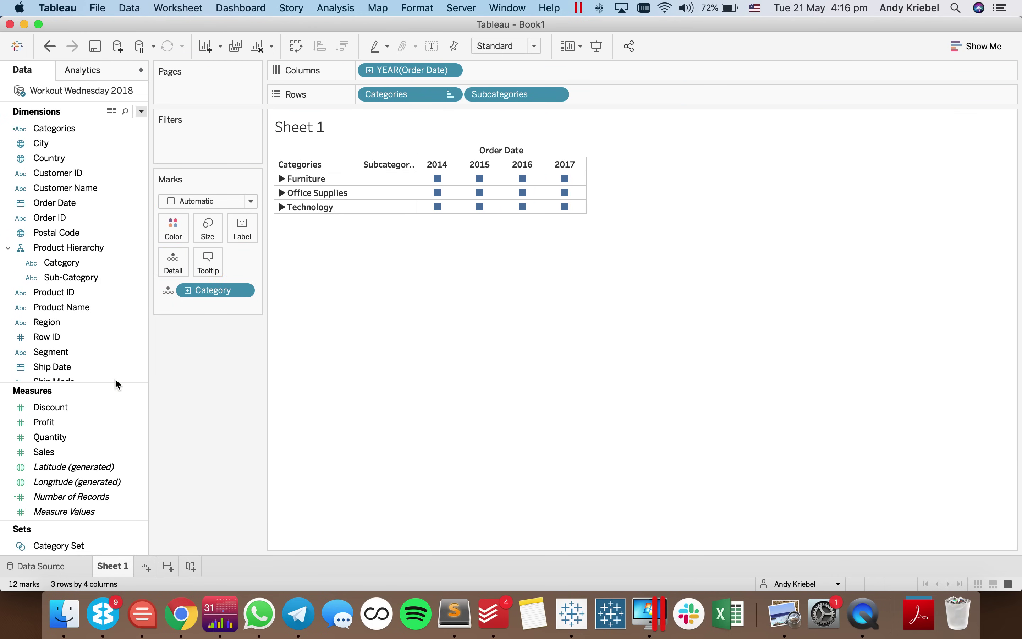
left_click_drag(45, 452, 232, 222)
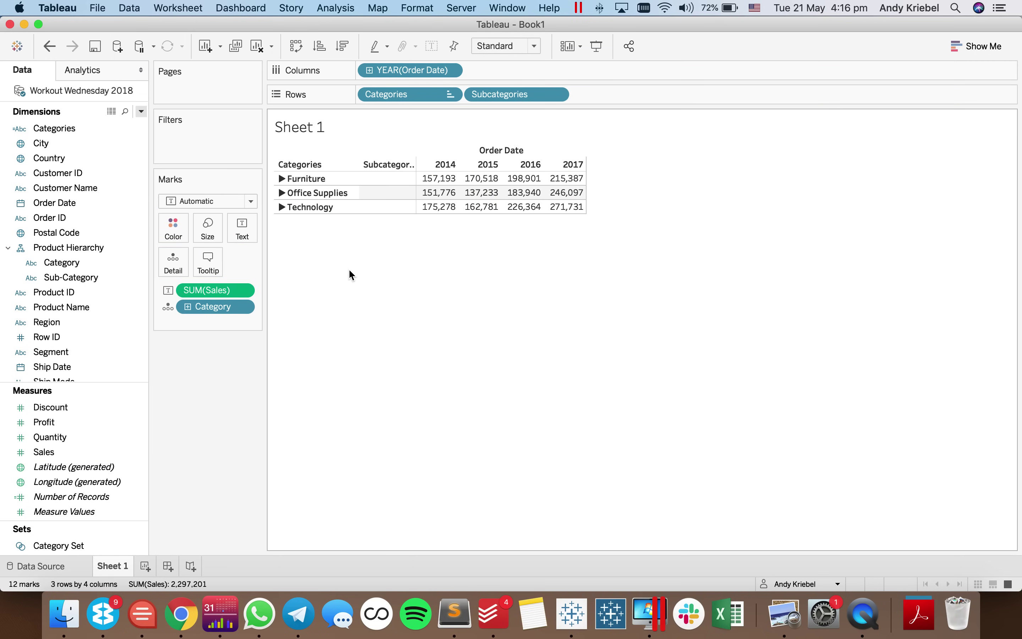
Step: Expand and collapse Furniture to test the set action in the new table
left_click(281, 178)
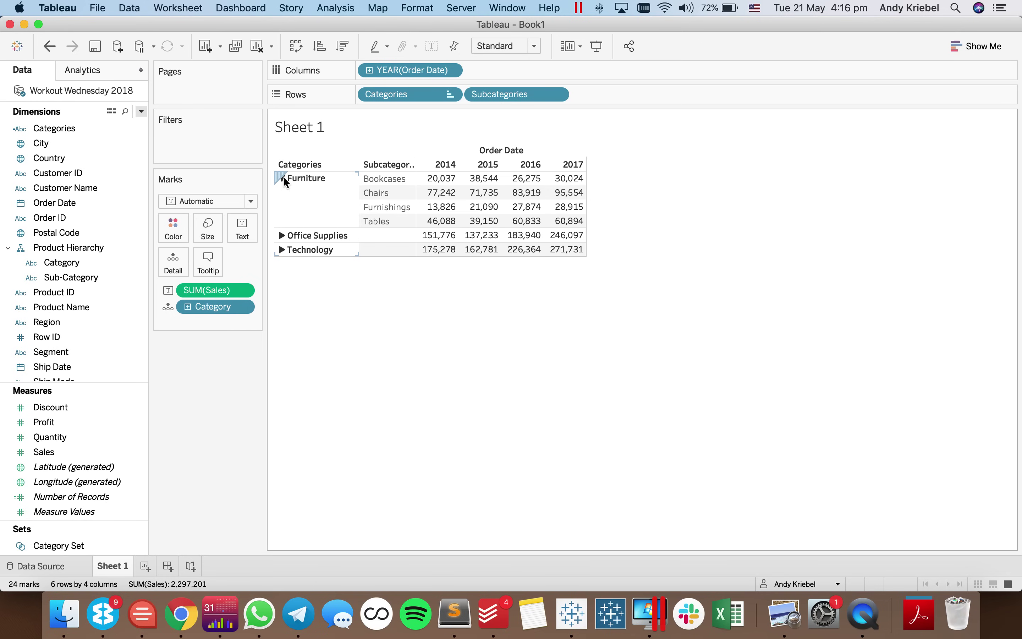
left_click(285, 178)
left_click(285, 180)
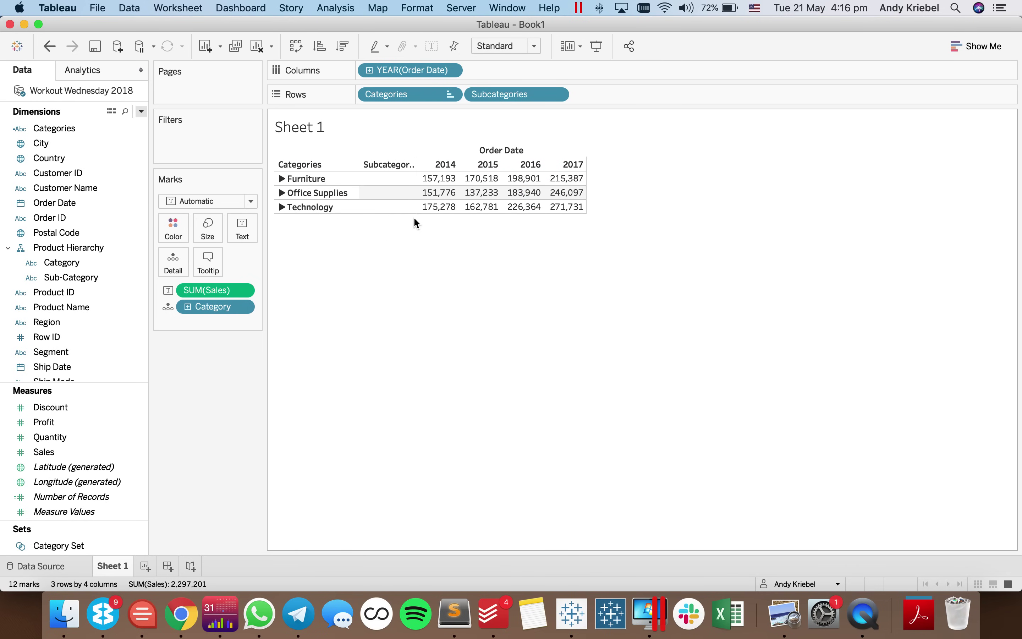
right_click(305, 163)
Step: Hide the row field labels and drag the Row Banding band size to its minimum
left_click(345, 295)
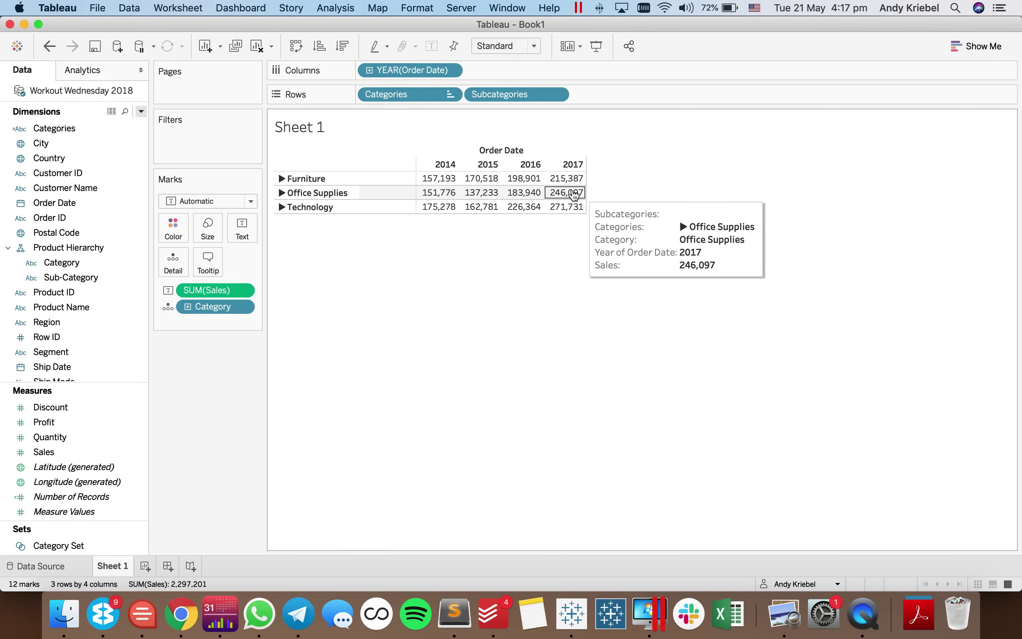
left_click(417, 8)
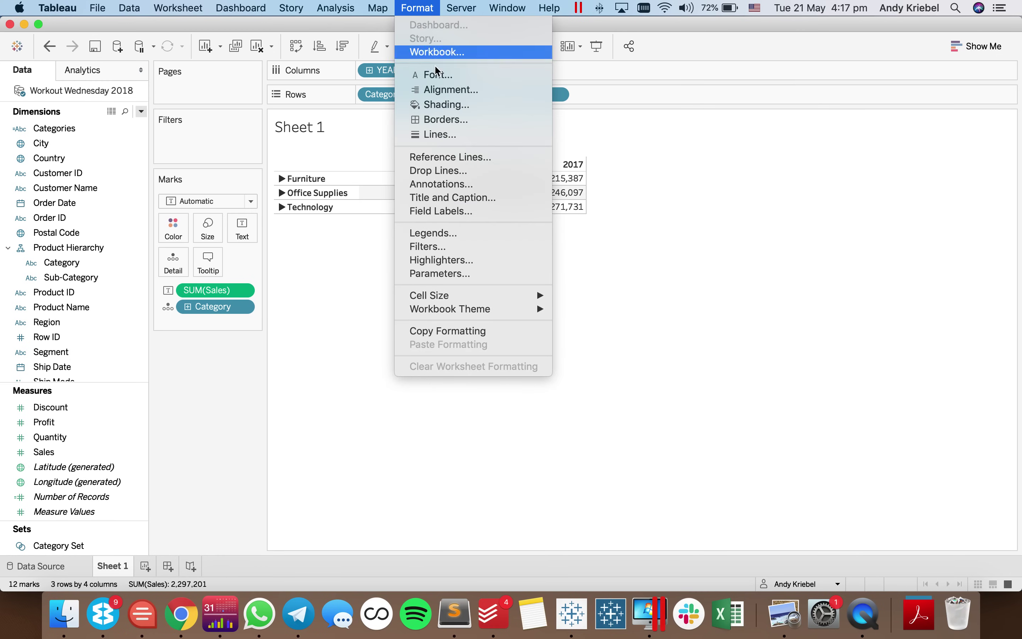
left_click(452, 105)
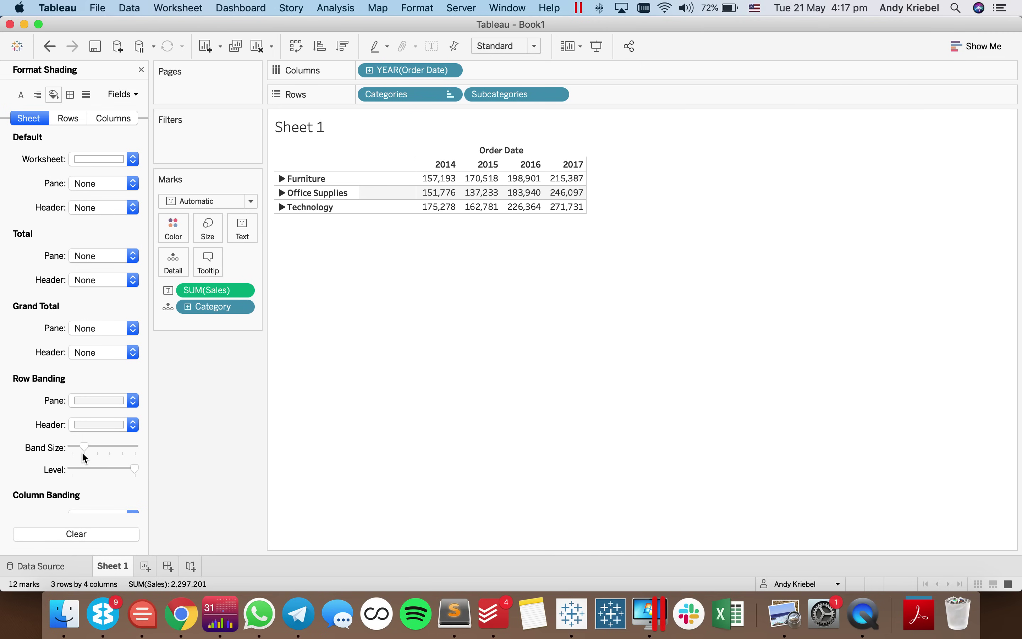
left_click_drag(83, 446, 71, 451)
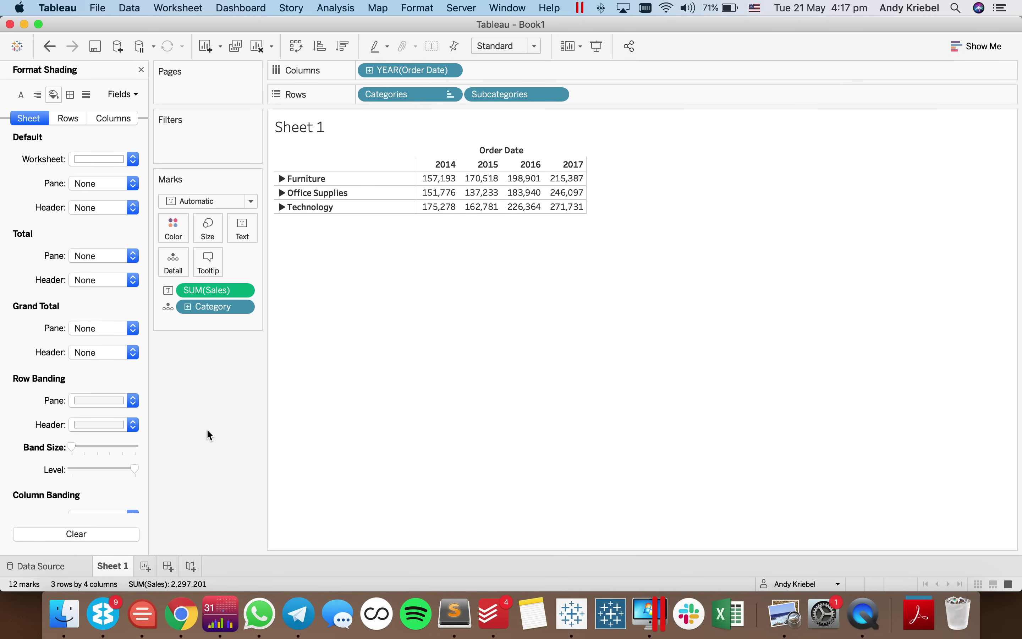
left_click(141, 70)
Step: Expand and collapse Furniture in the Sheet 1 table
left_click(282, 179)
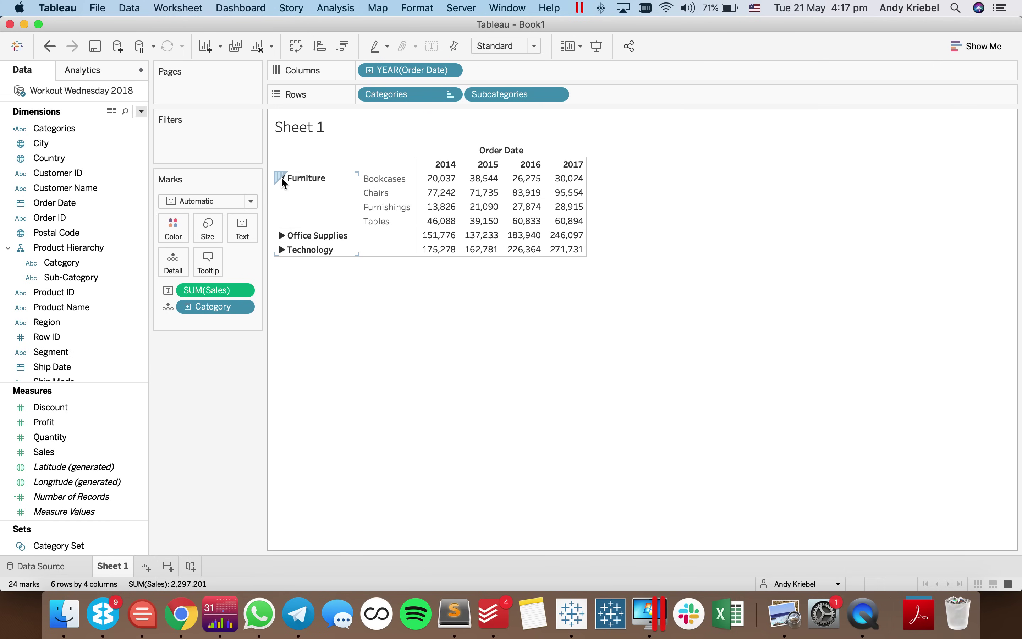
left_click(282, 178)
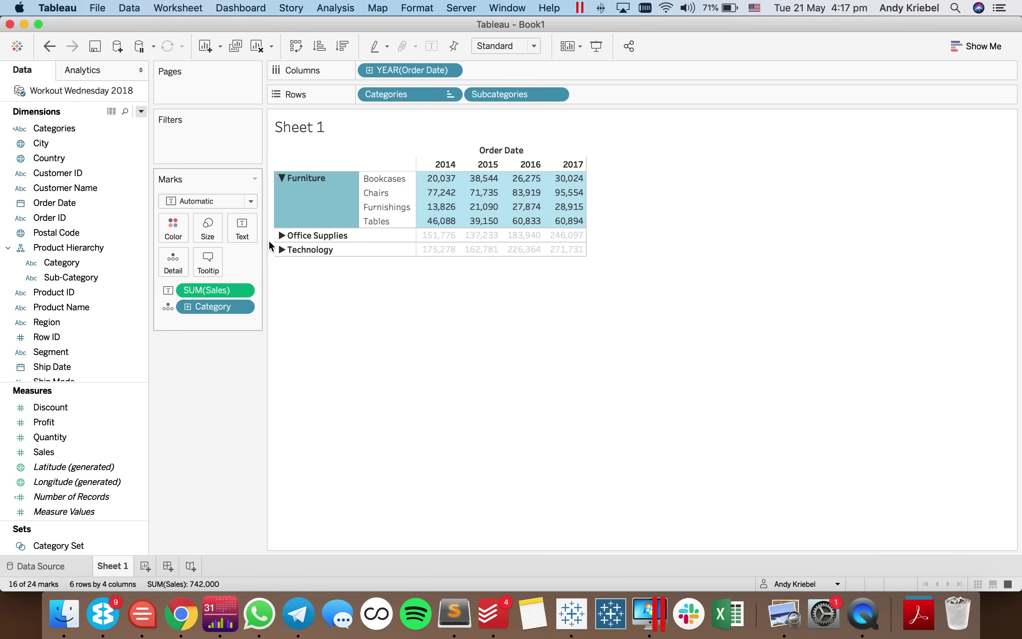
left_click(282, 178)
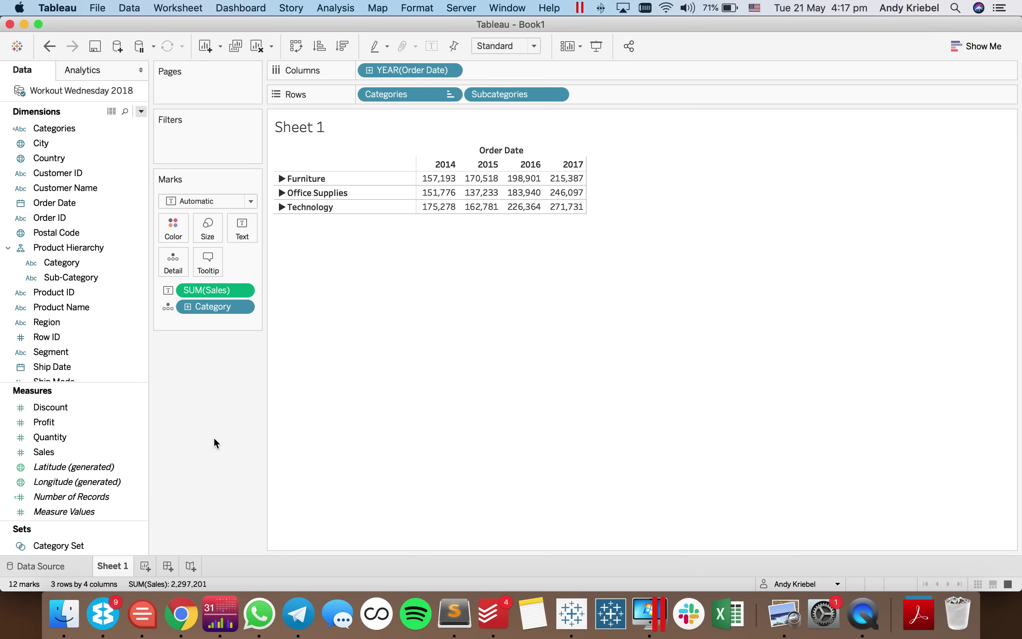
Step: Add a blank Sheet 2, then back on Sheet 1 re-test Furniture expanding and collapsing
left_click(145, 566)
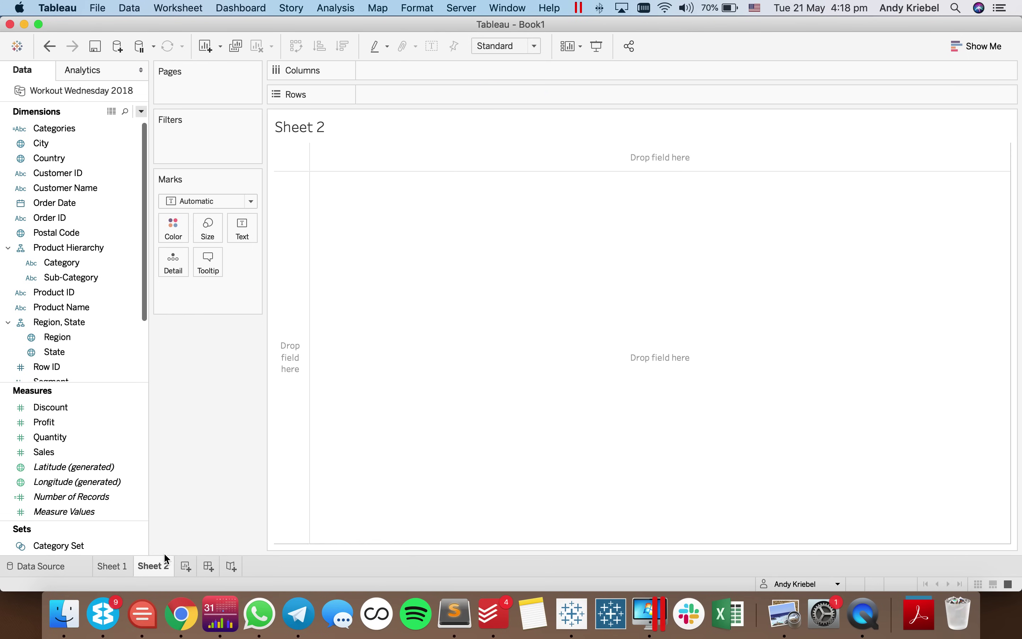
left_click(122, 566)
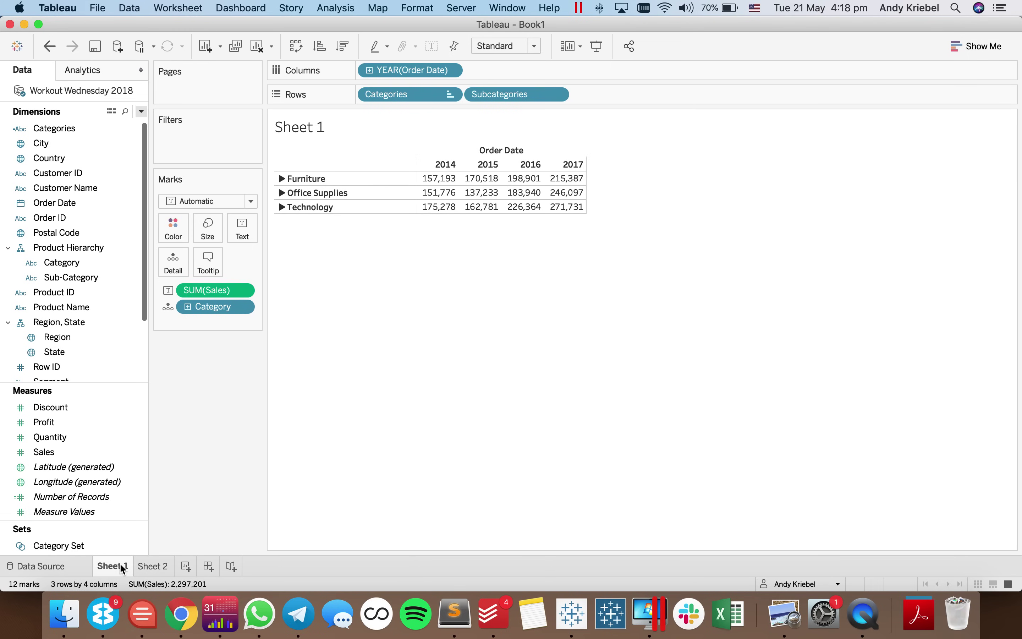
left_click(282, 178)
left_click(282, 184)
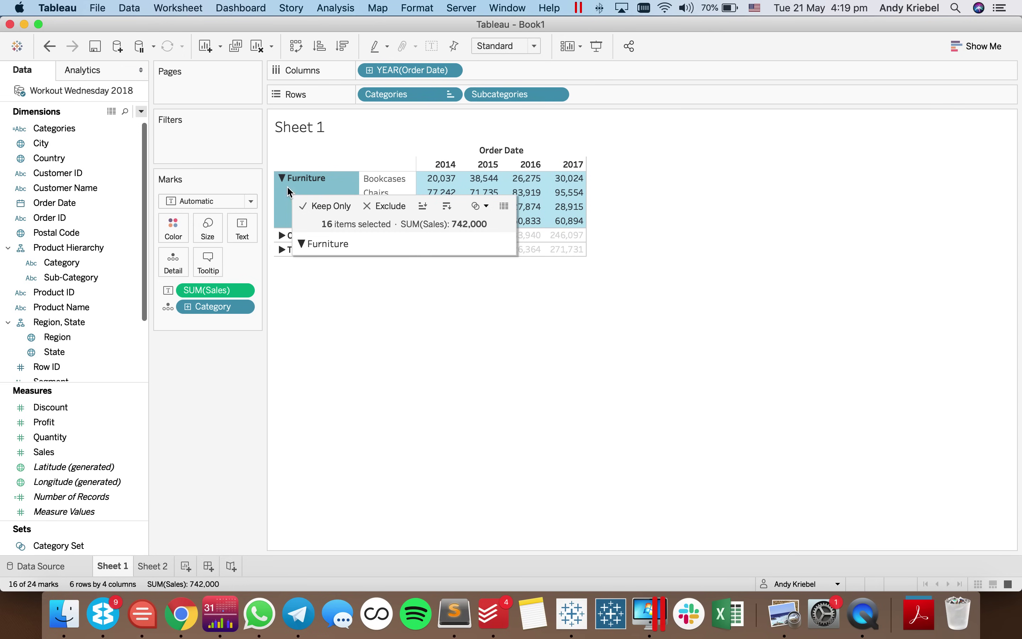
left_click(282, 179)
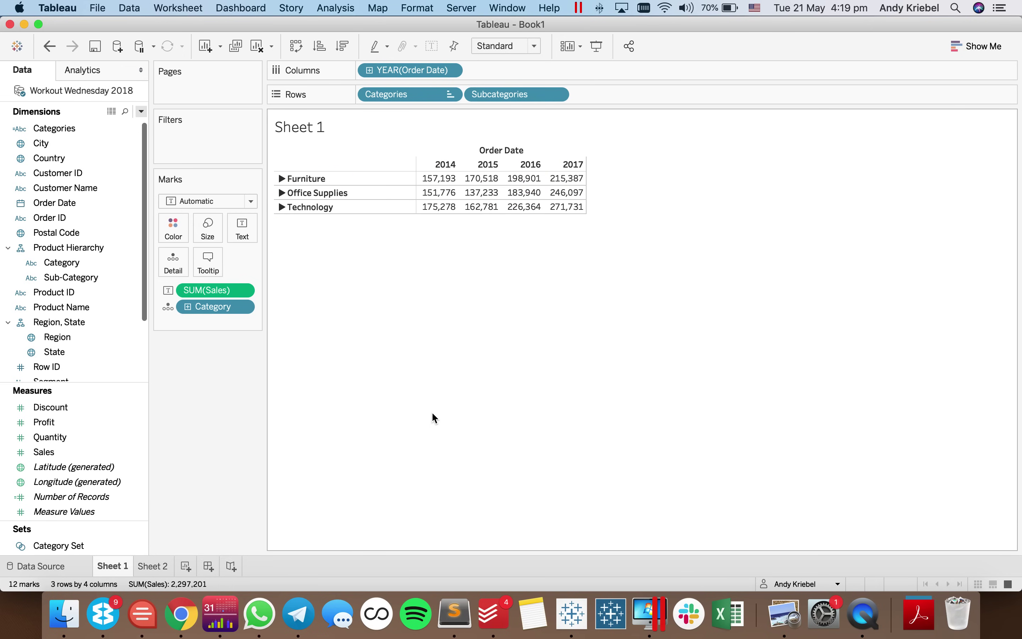